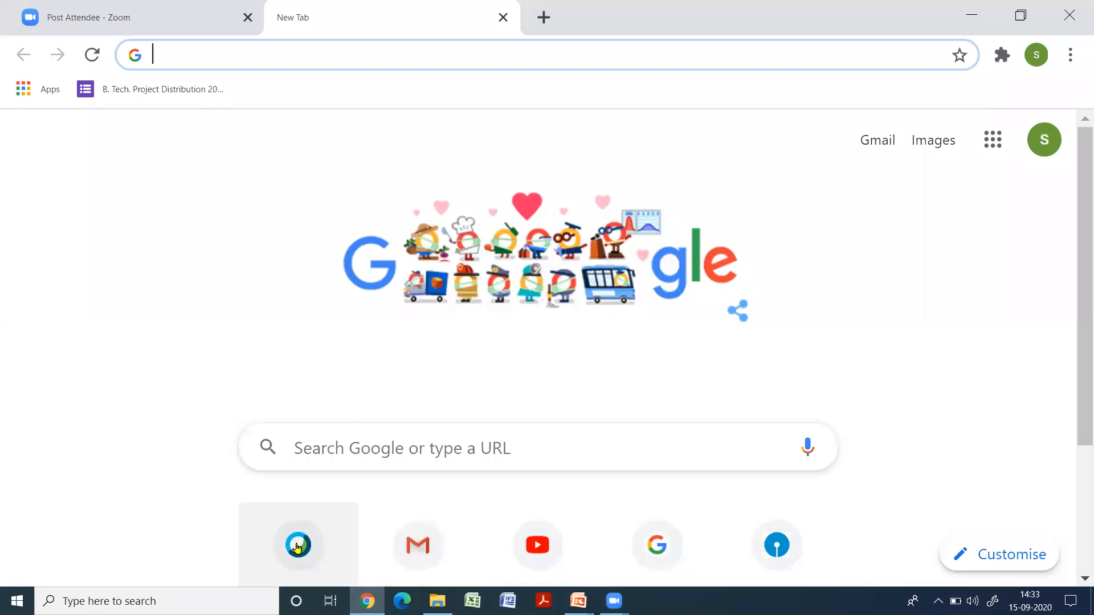
Open the Webex site in classic view and start scheduling a new training session under Webex Training
click(297, 544)
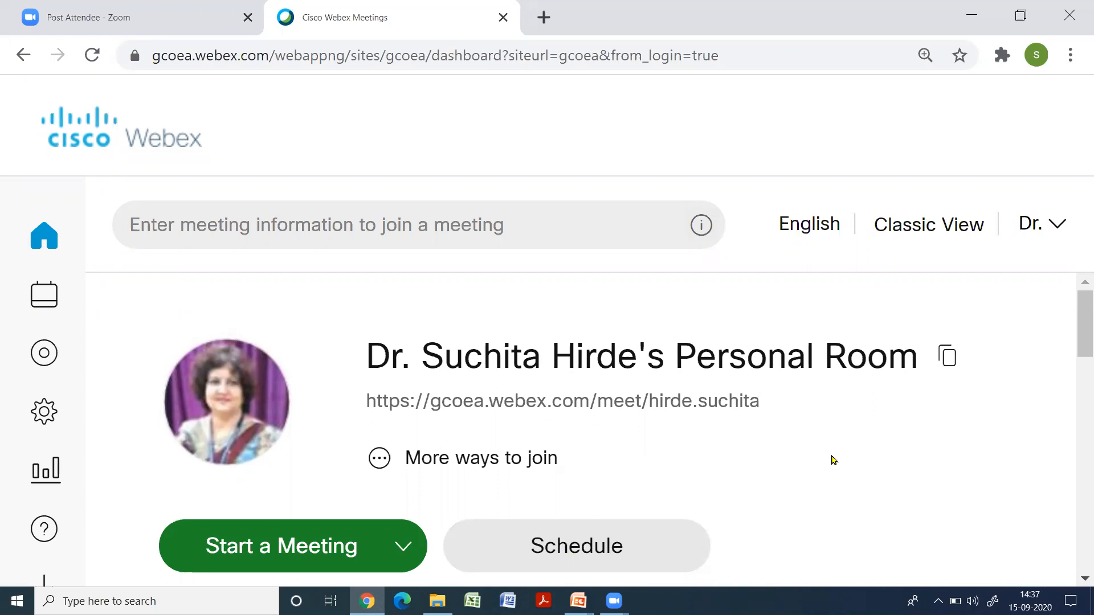
click(910, 234)
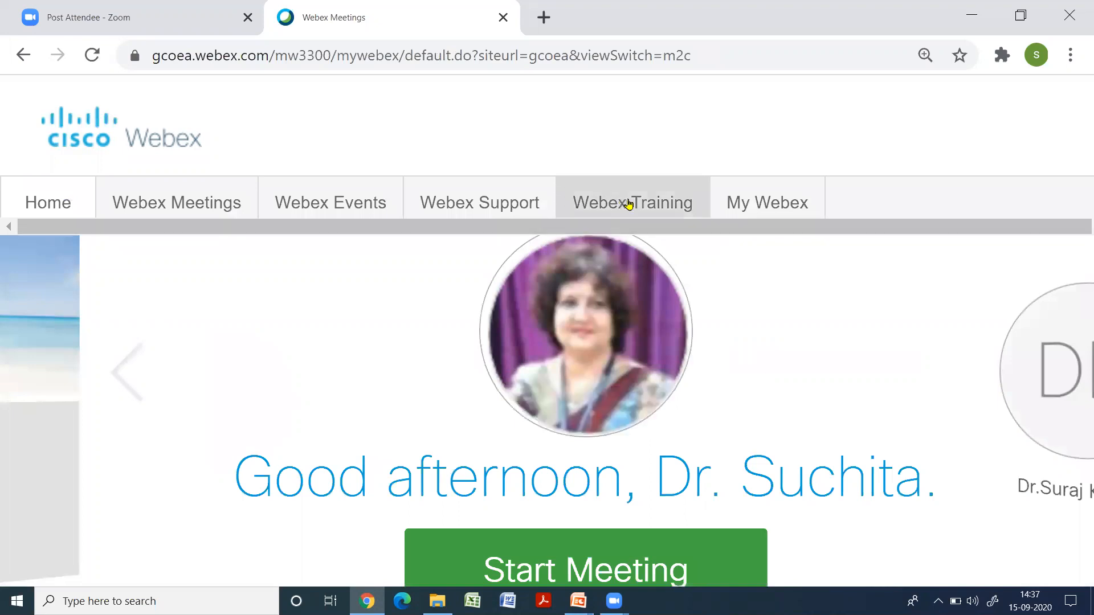
click(673, 191)
click(649, 197)
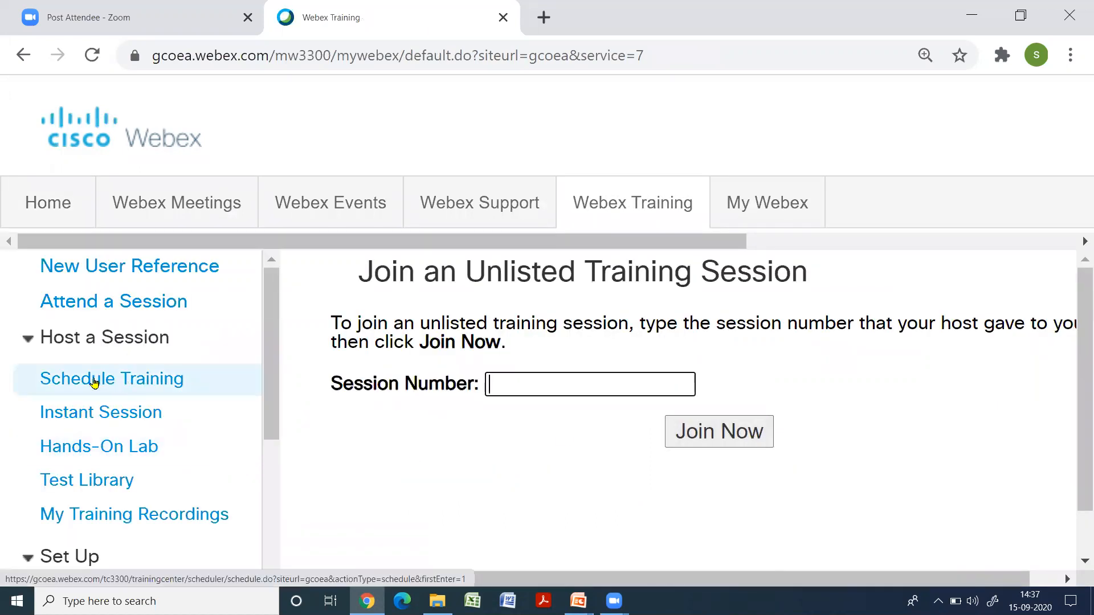
click(141, 382)
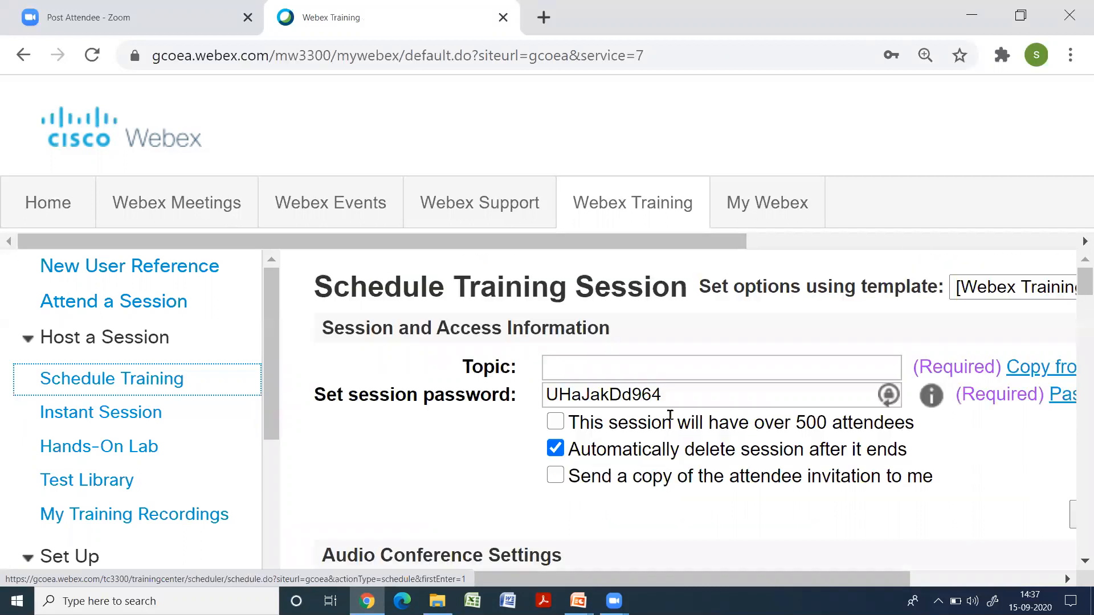
Enter the topic "CEU701 Class Test 1", replace the session password, and disable automatic deletion of the session after it ends
click(630, 367)
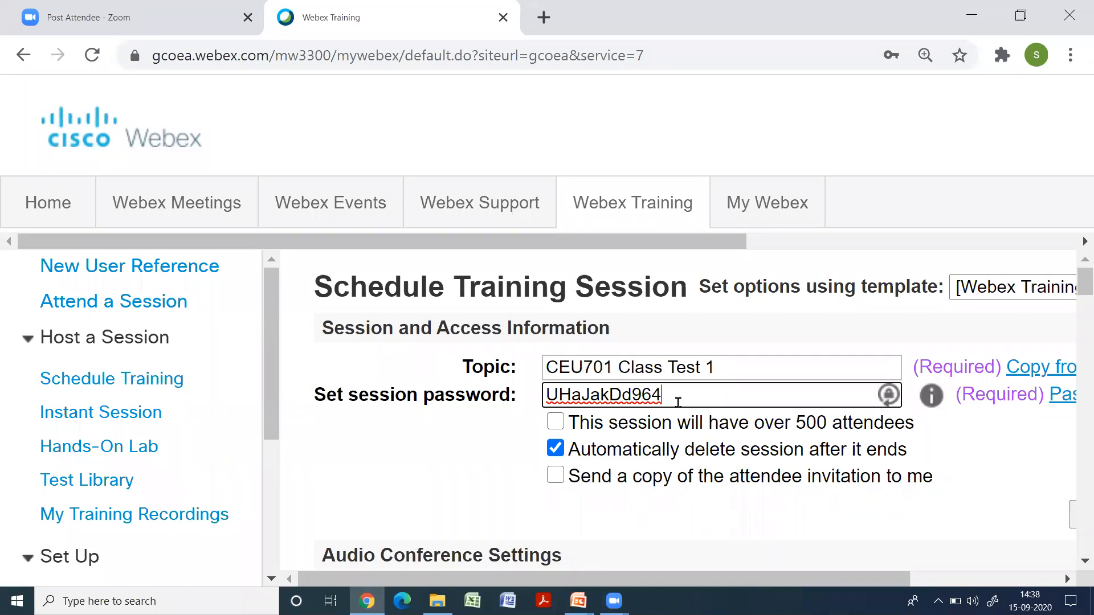
drag(673, 395, 533, 406)
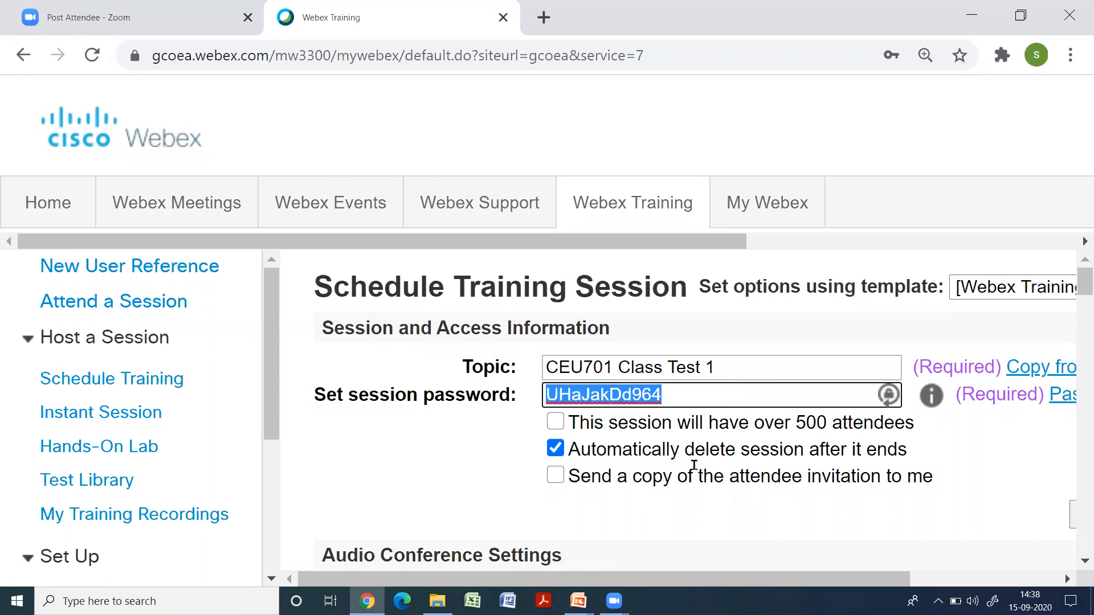
text(1234)
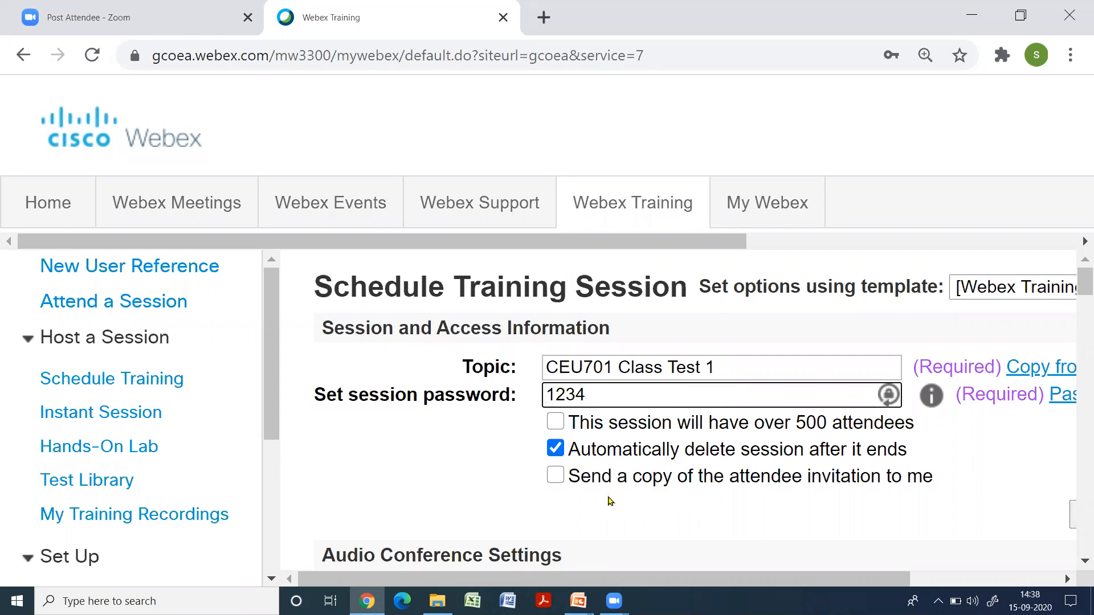
click(556, 450)
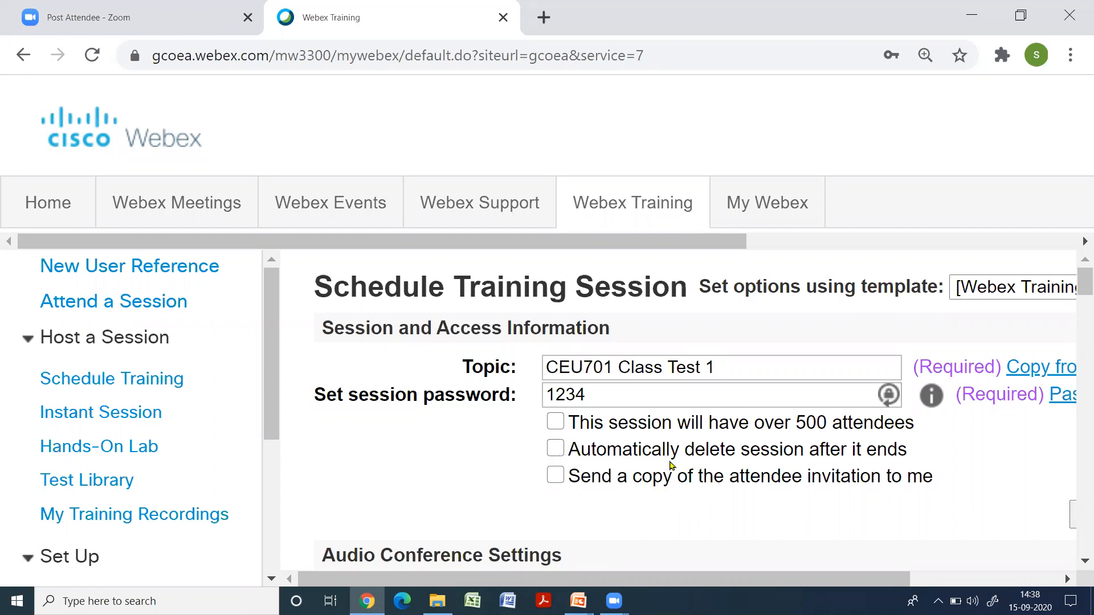
Turn off the display of global call-in numbers and set the entry and exit tone to No Tone
scroll(691, 505, down, 2)
scroll(690, 505, down, 2)
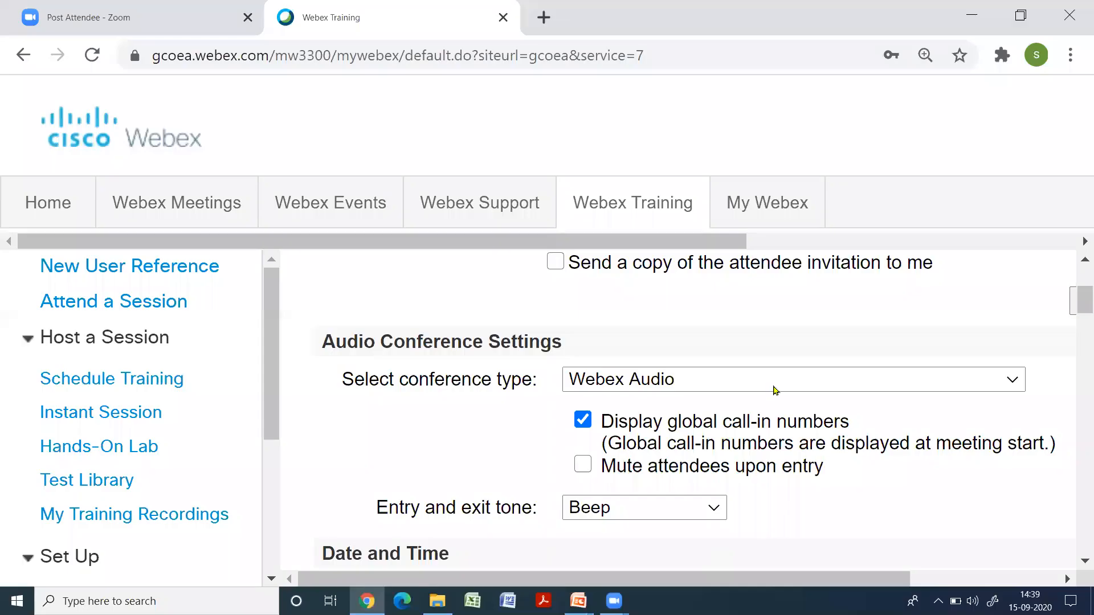
click(584, 421)
click(713, 507)
scroll(722, 505, down, 2)
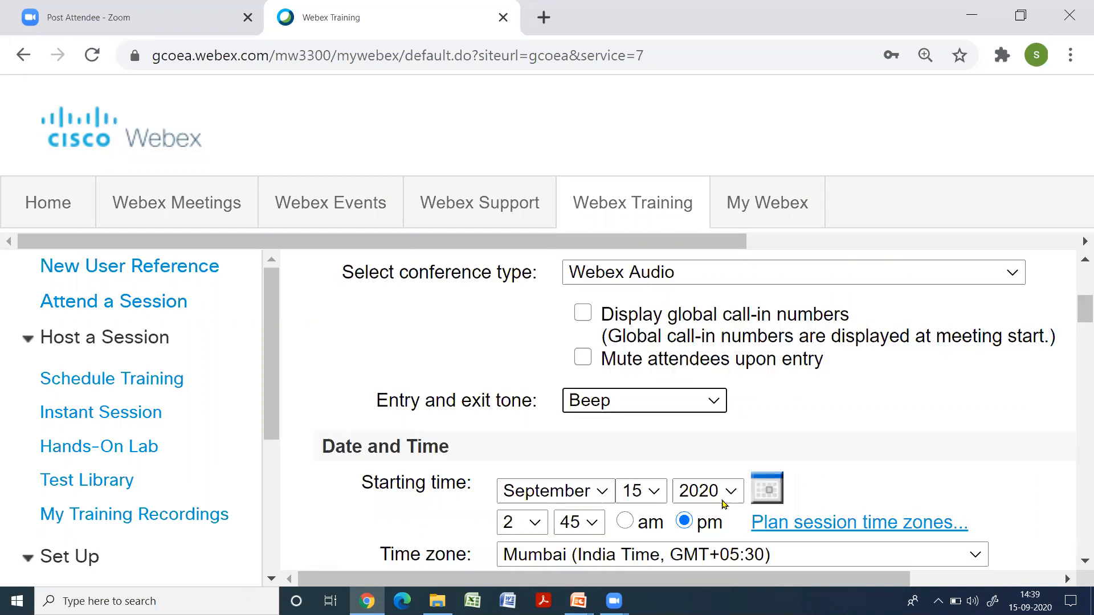
click(713, 405)
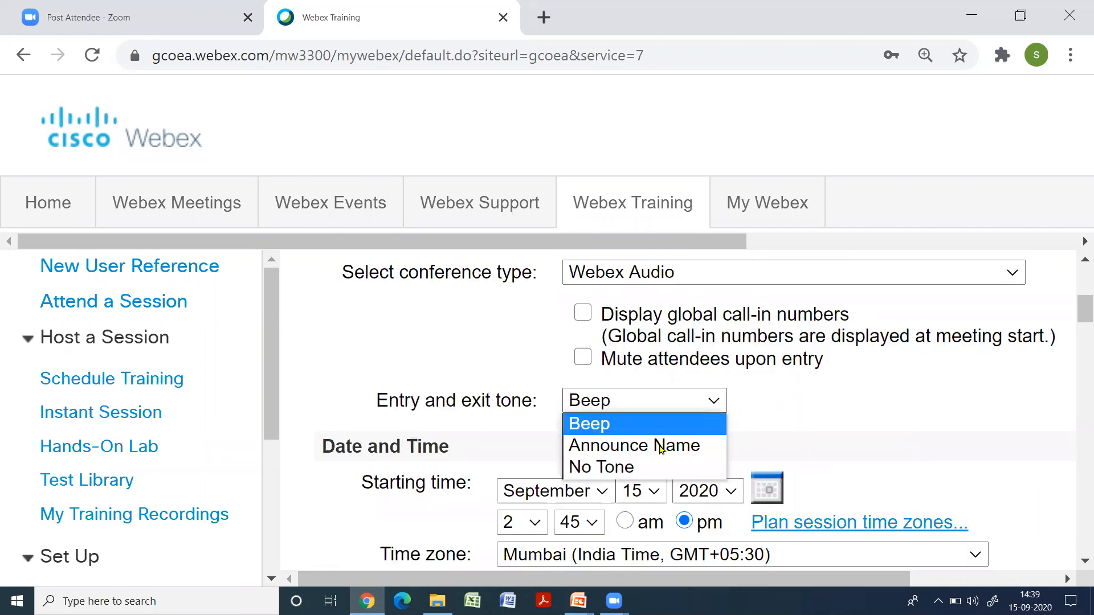
click(623, 468)
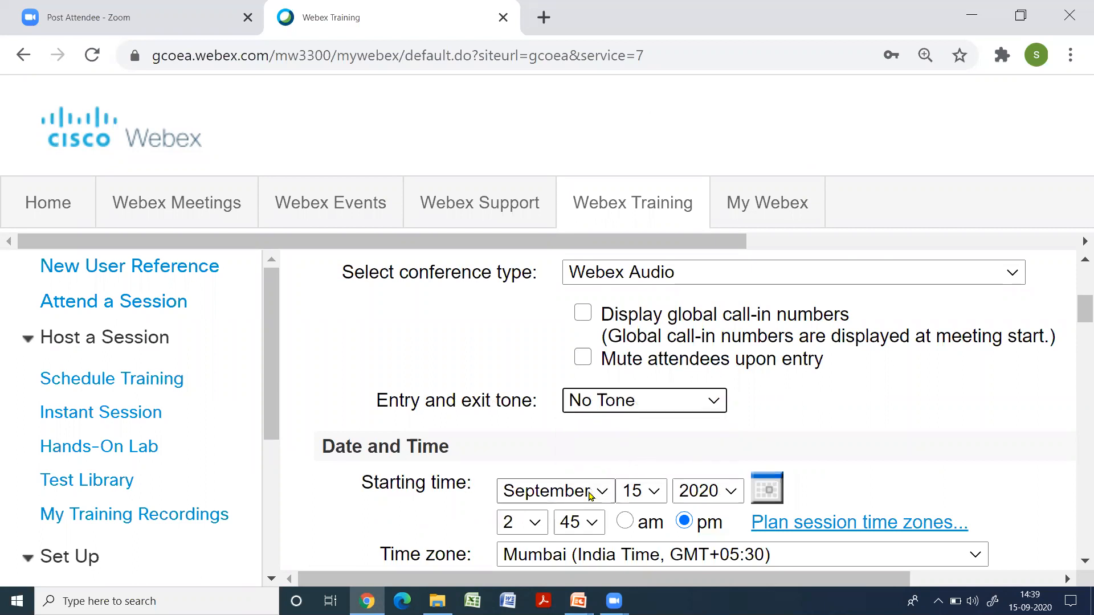
Set the session's starting time to 3:00 pm on September 15, 2020, with an estimated duration of 1 hour
scroll(586, 504, down, 2)
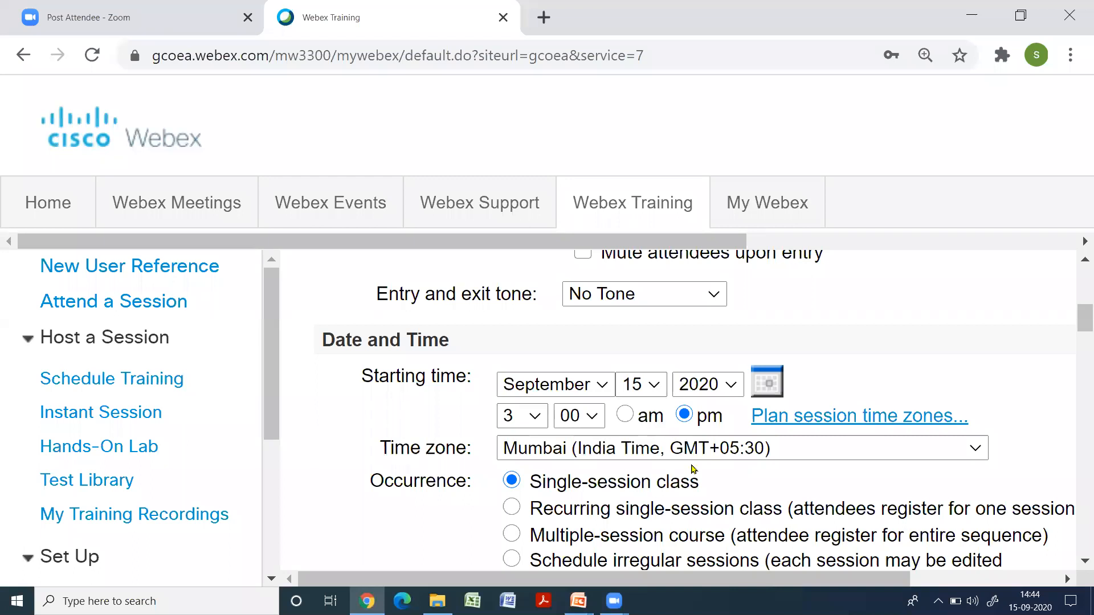
scroll(689, 467, down, 2)
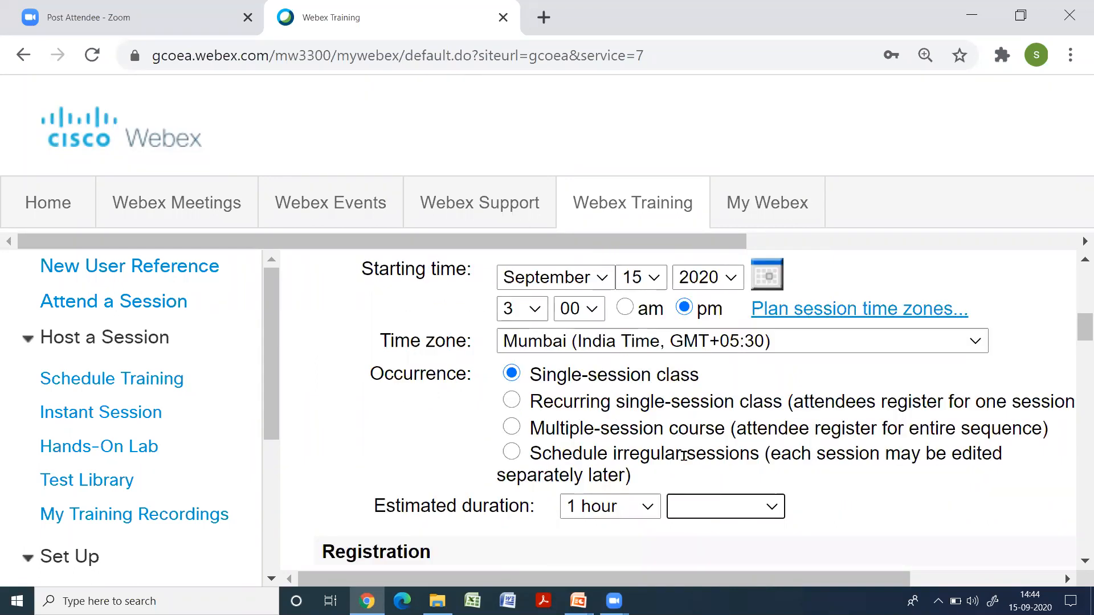
scroll(684, 456, down, 3)
scroll(683, 450, up, 5)
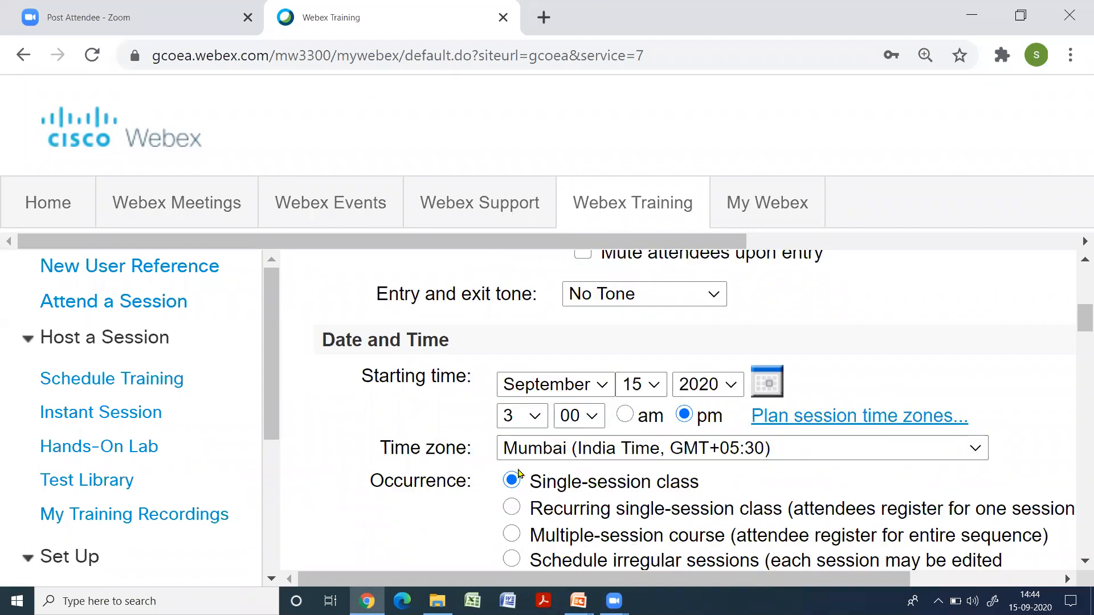
scroll(674, 485, down, 2)
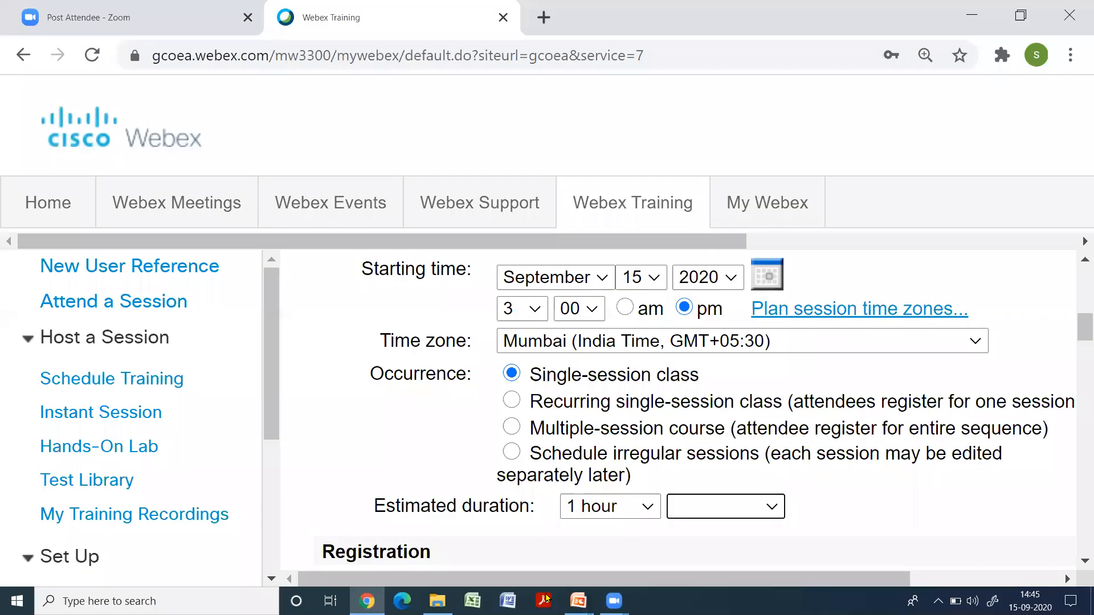
Require attendee registration for the session and open the registration form for customizing
scroll(769, 424, down, 4)
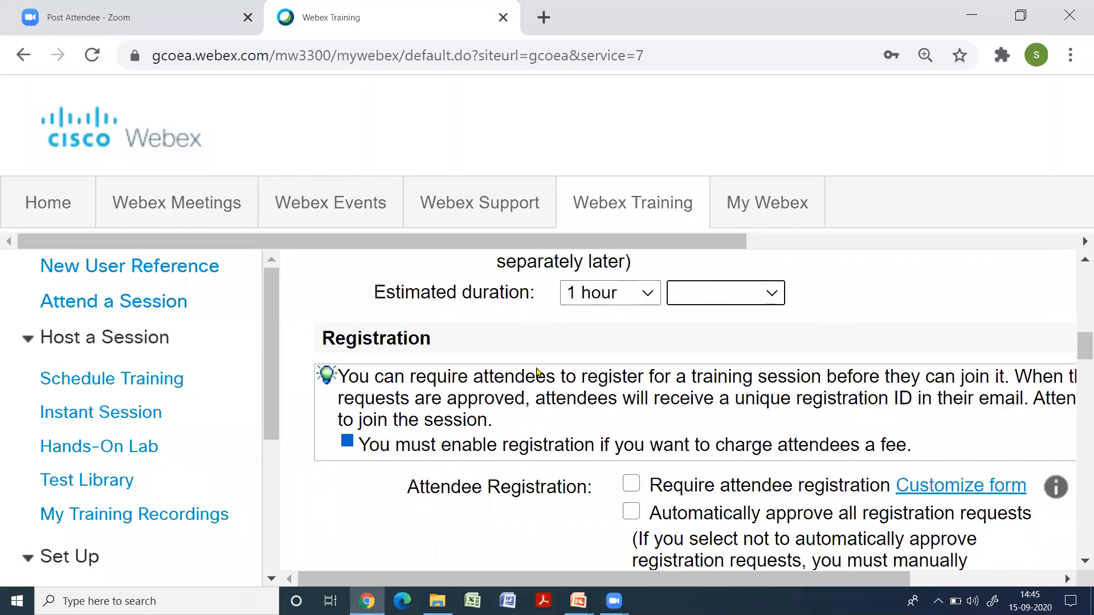
scroll(542, 414, down, 2)
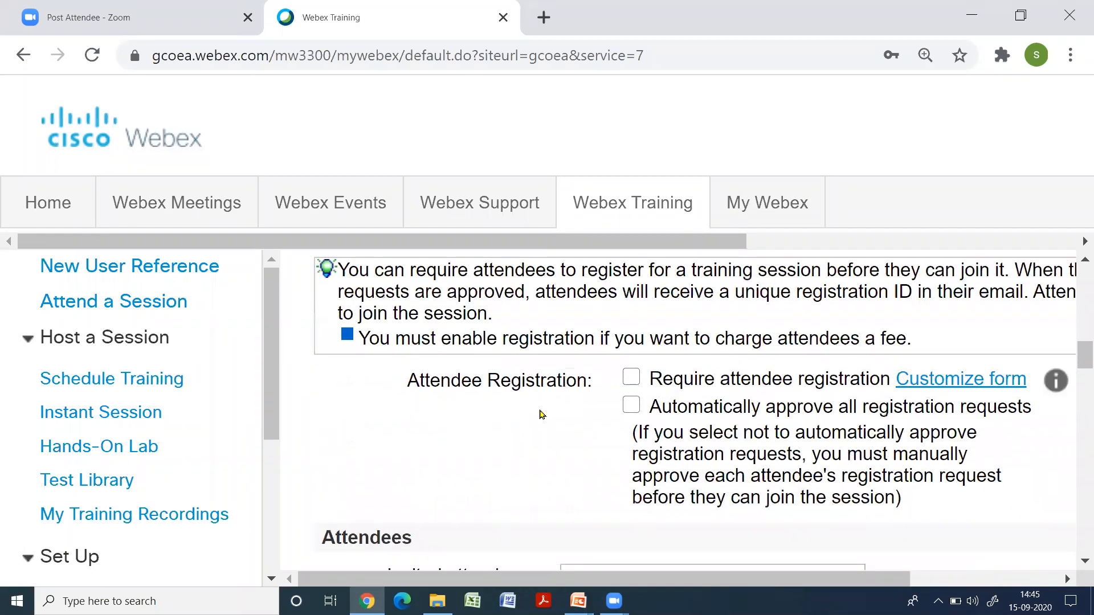
click(632, 378)
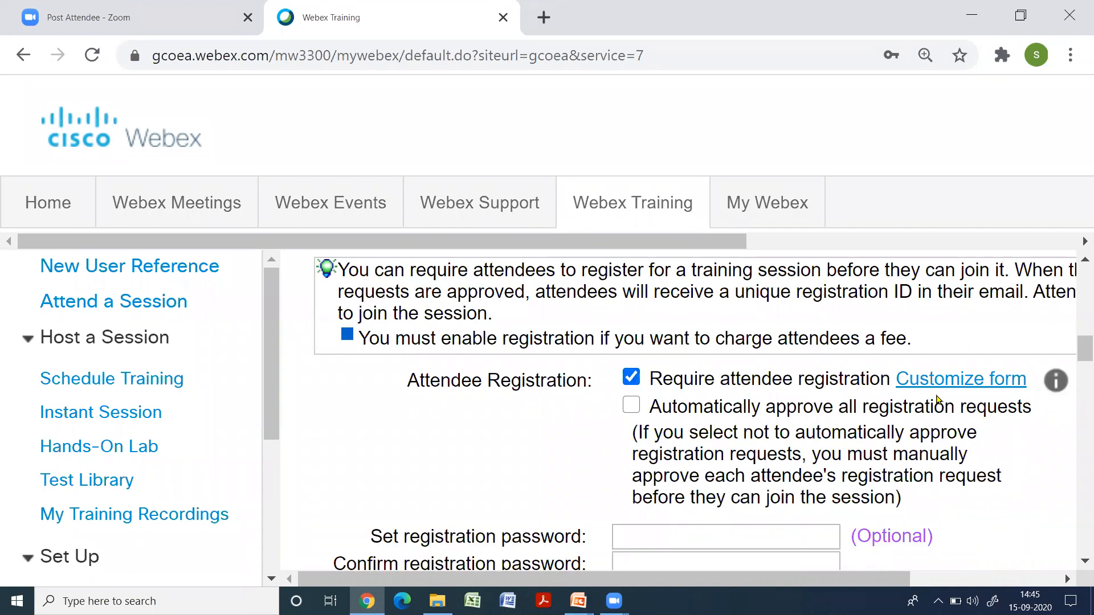
click(971, 381)
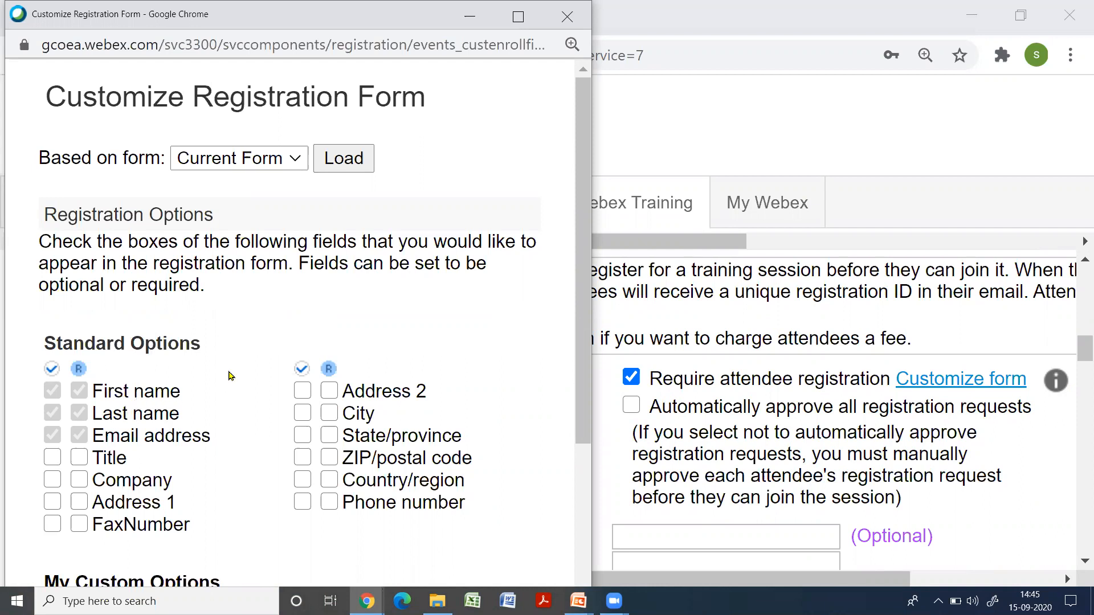
Add a single-line text box named "Student's ID", 20 characters wide, to the registration form and accept the form
scroll(231, 377, down, 2)
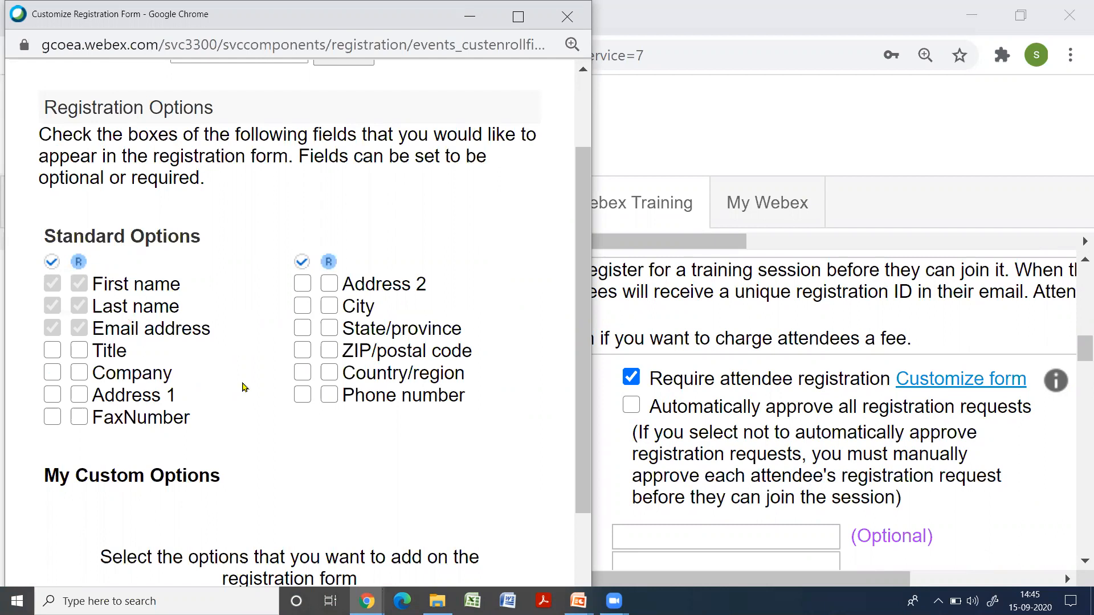
scroll(244, 386, down, 3)
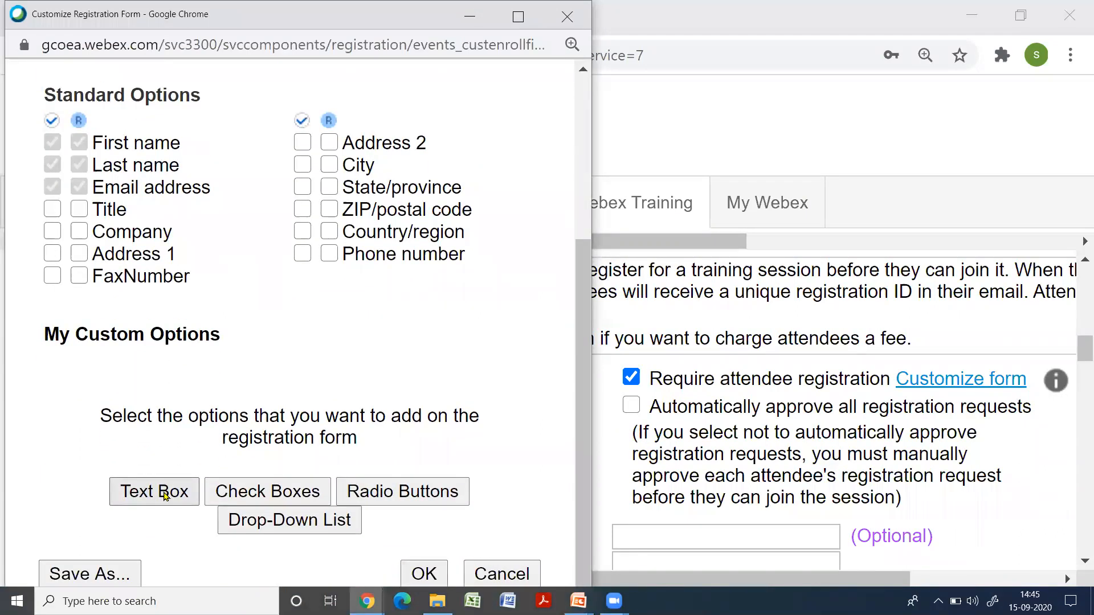
click(166, 503)
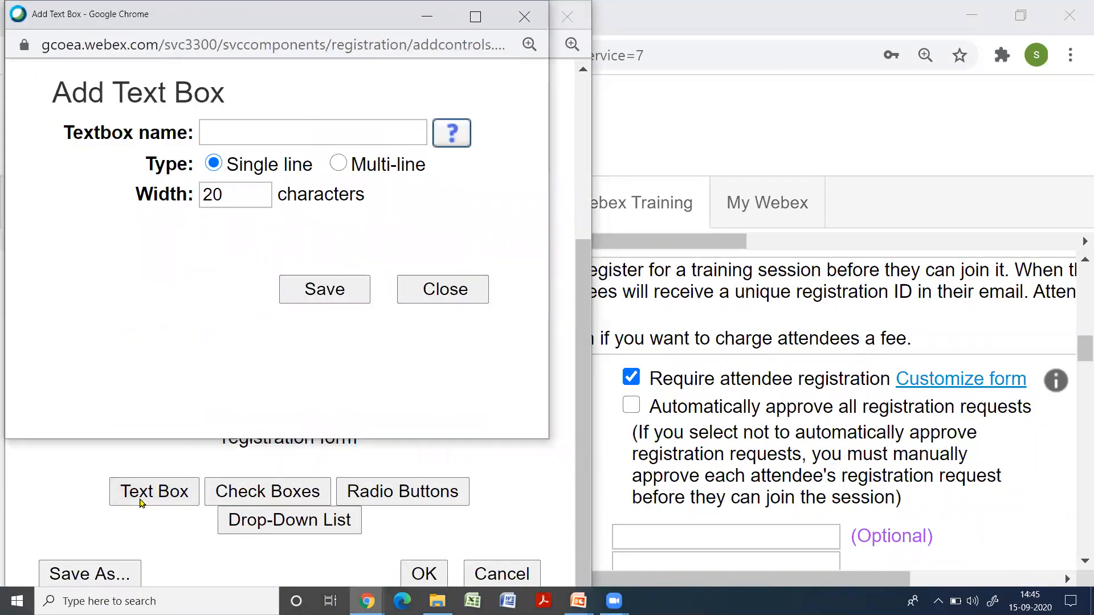
click(385, 136)
click(310, 176)
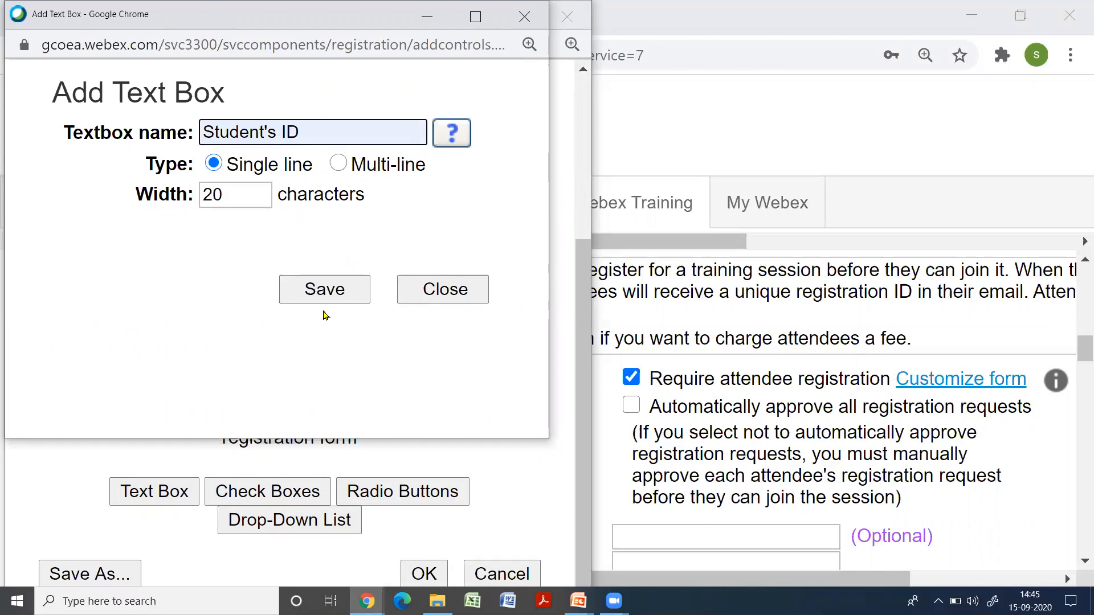
click(323, 291)
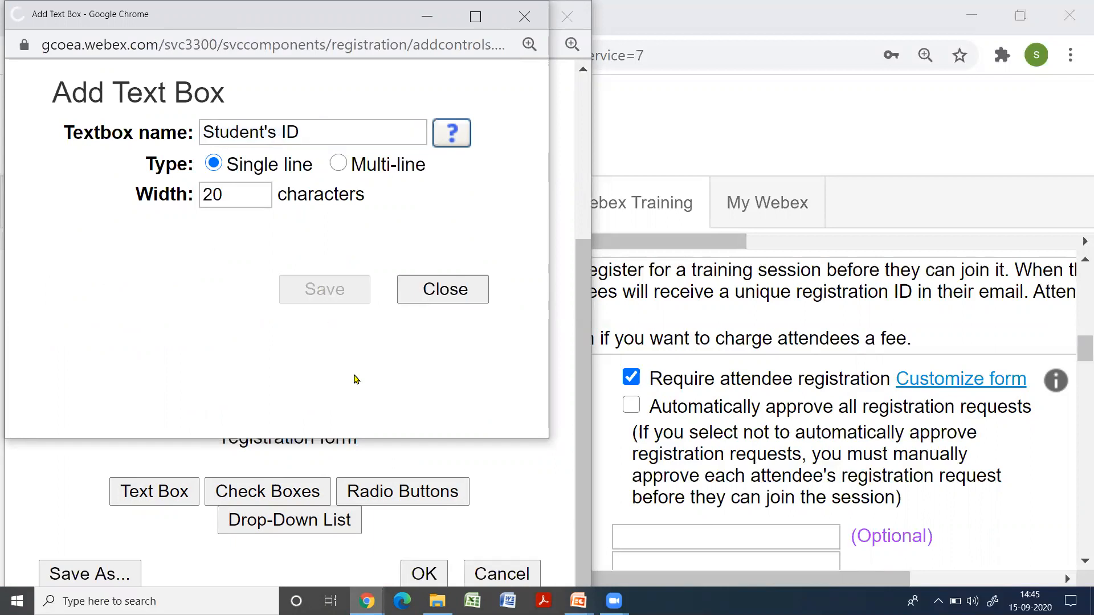
scroll(418, 398, down, 3)
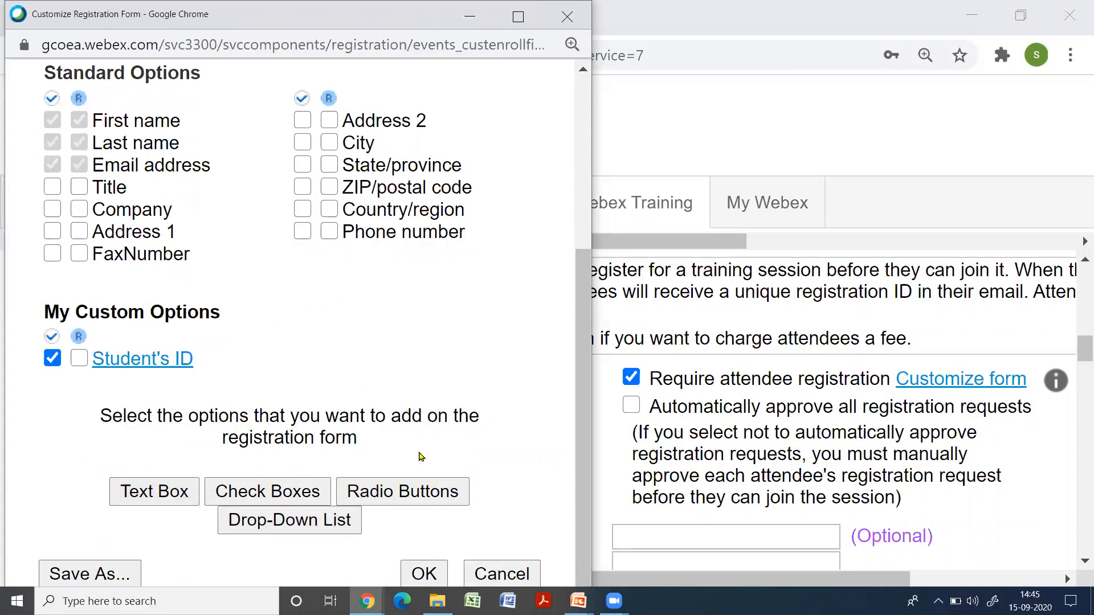
click(428, 567)
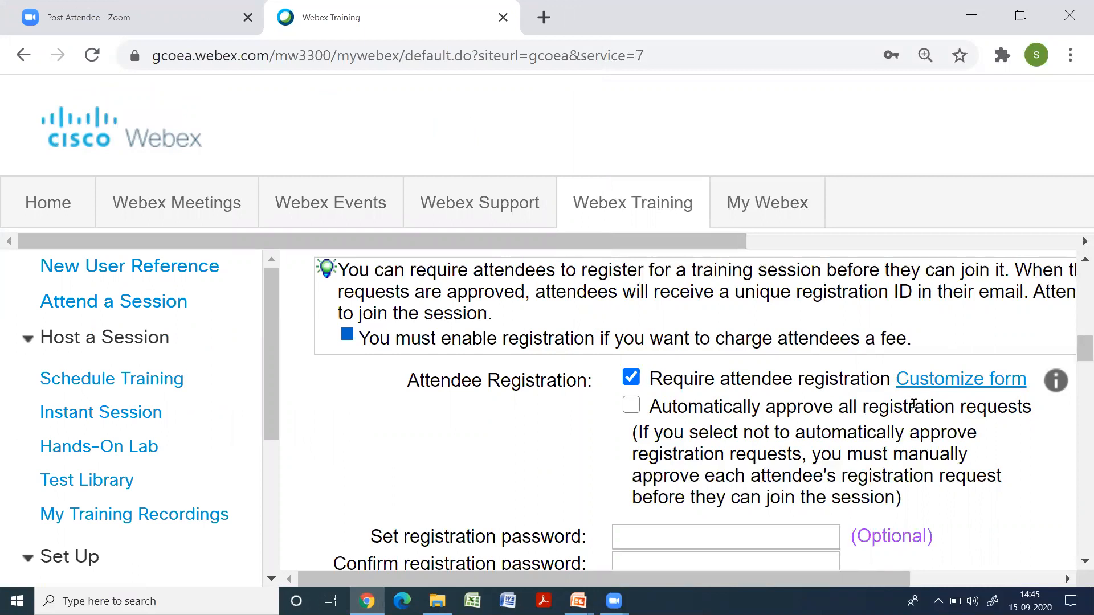
Enable automatic approval of all registration requests and set the maximum registrations allowed to 100
scroll(895, 406, down, 2)
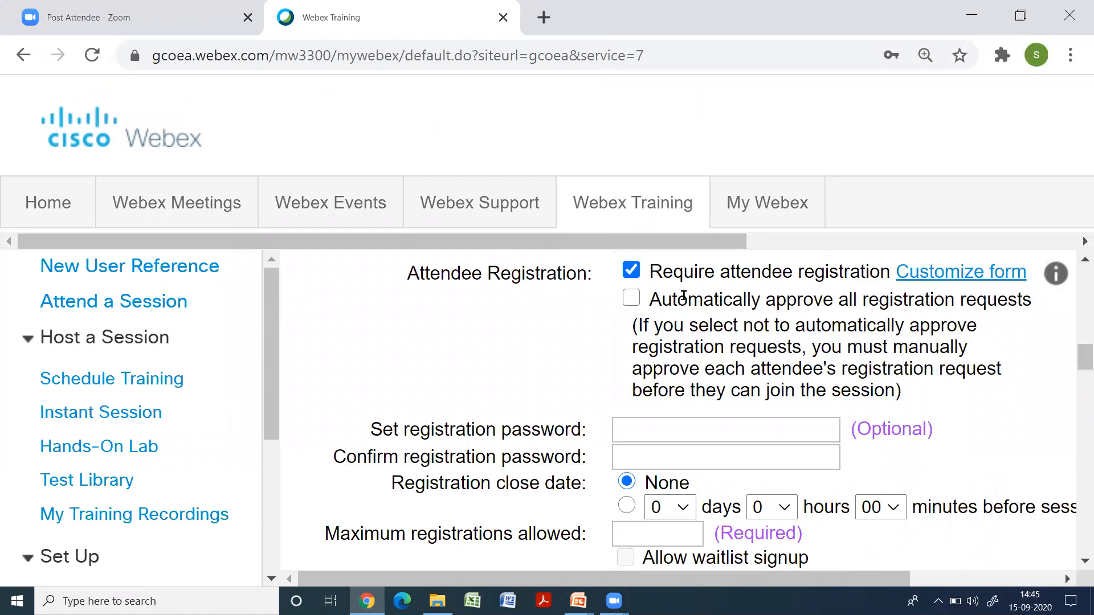
click(632, 299)
scroll(712, 428, down, 2)
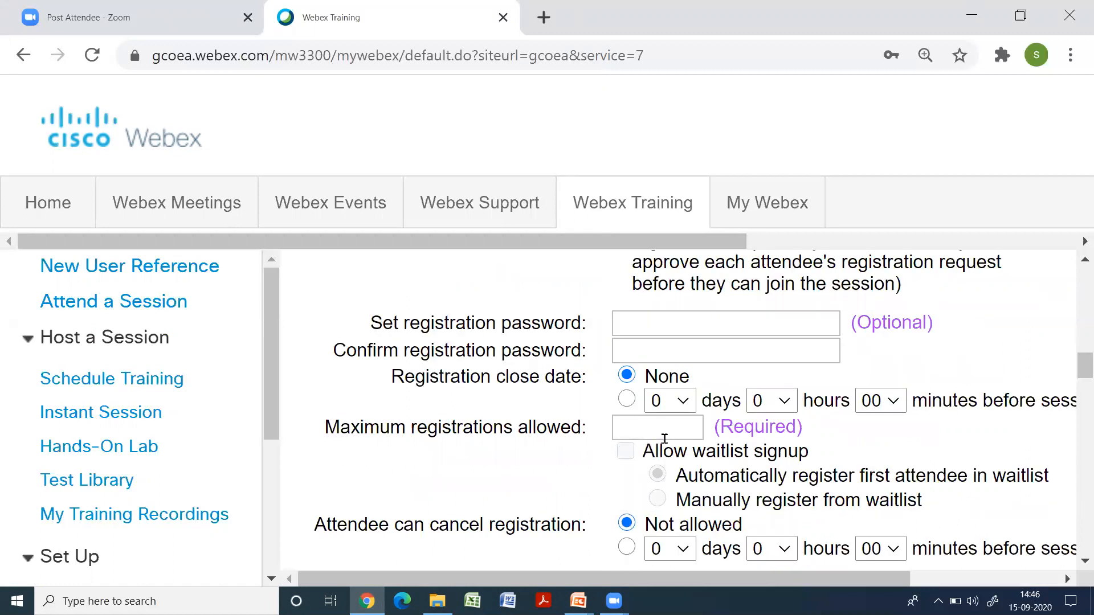
scroll(689, 437, down, 2)
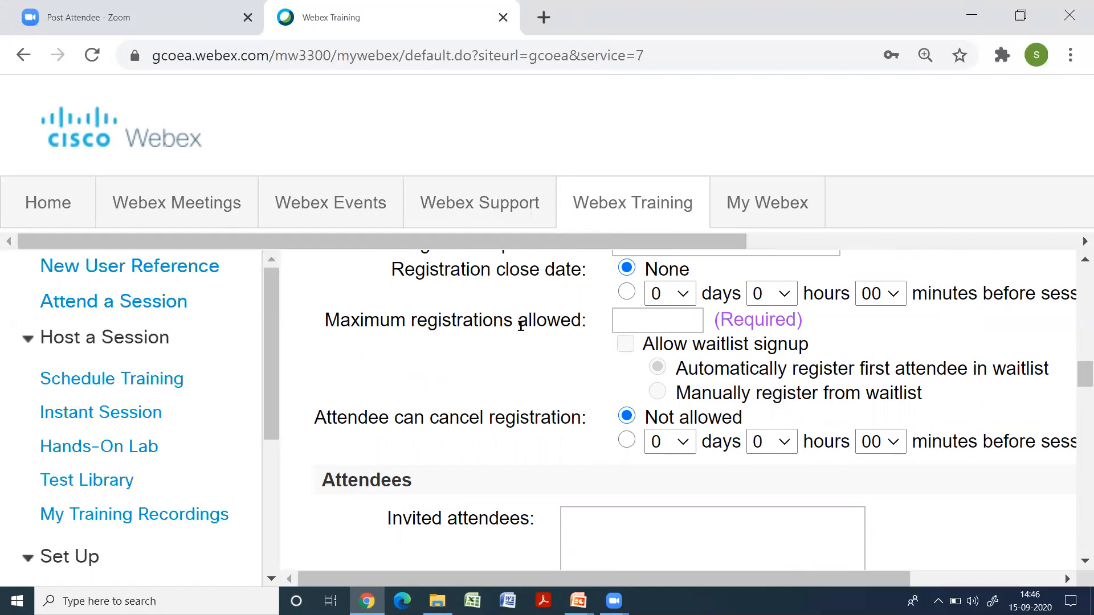
click(624, 319)
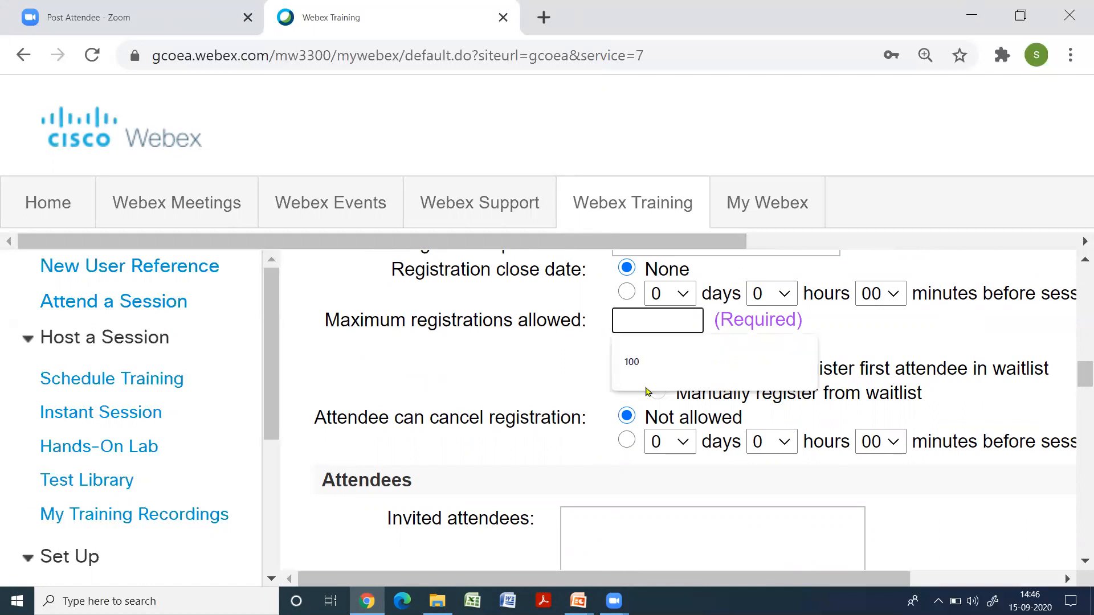
click(637, 367)
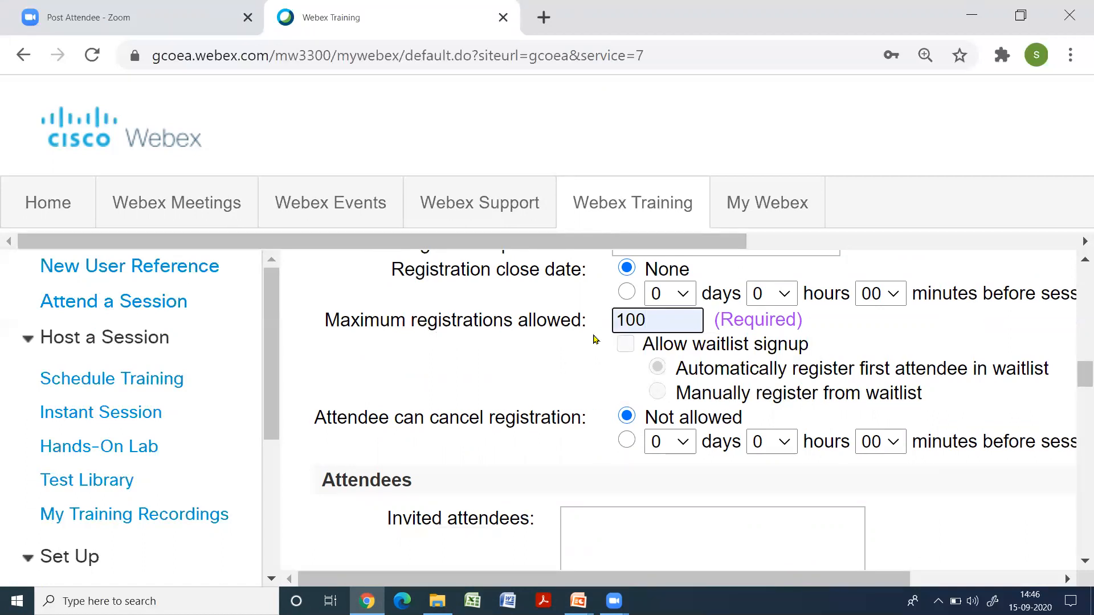
Add the private test Class Test 1 from the Test Library to the training session and continue to its delivery options
scroll(679, 404, down, 1)
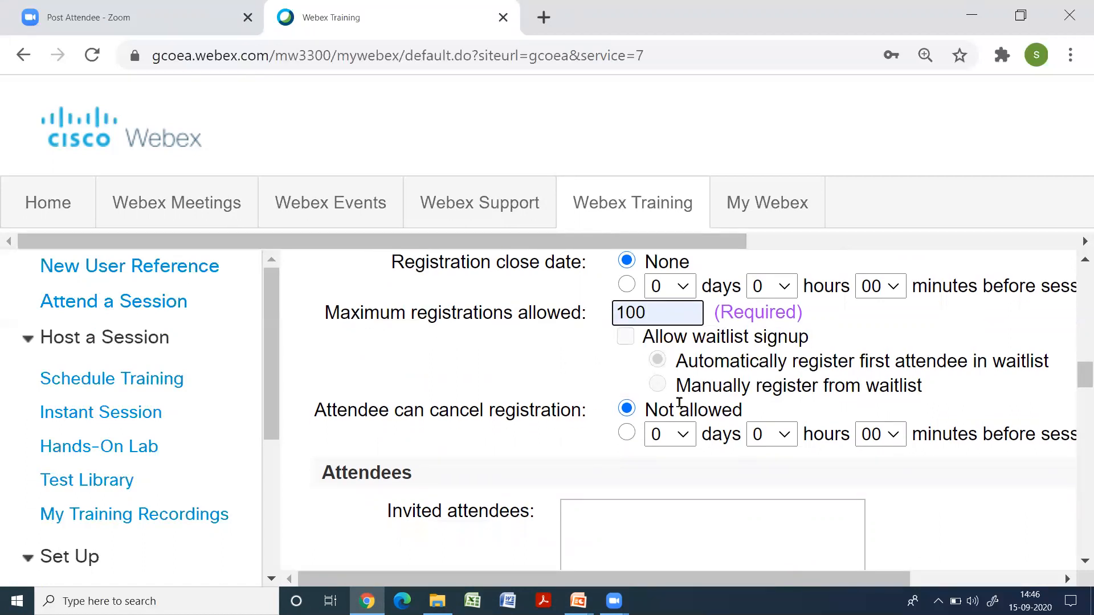
scroll(679, 403, down, 2)
scroll(655, 356, down, 4)
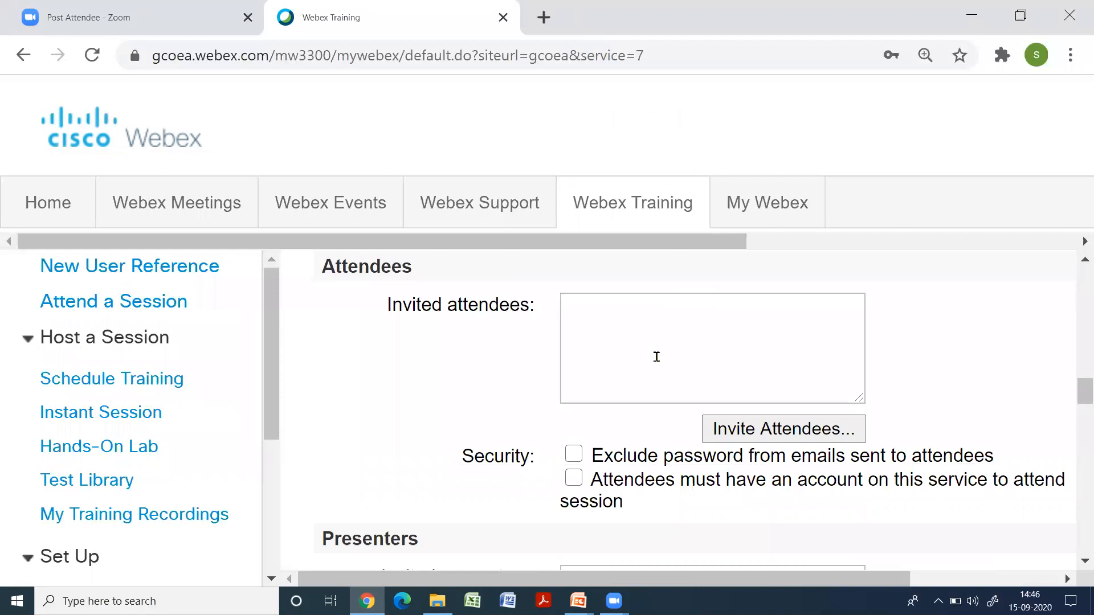
scroll(652, 353, down, 7)
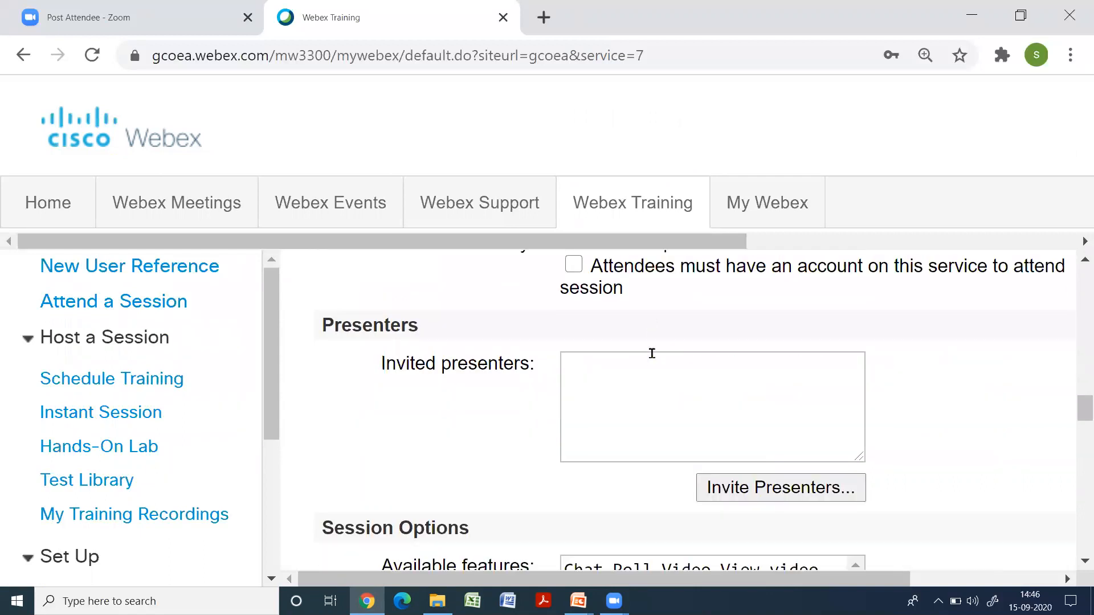
scroll(652, 353, down, 3)
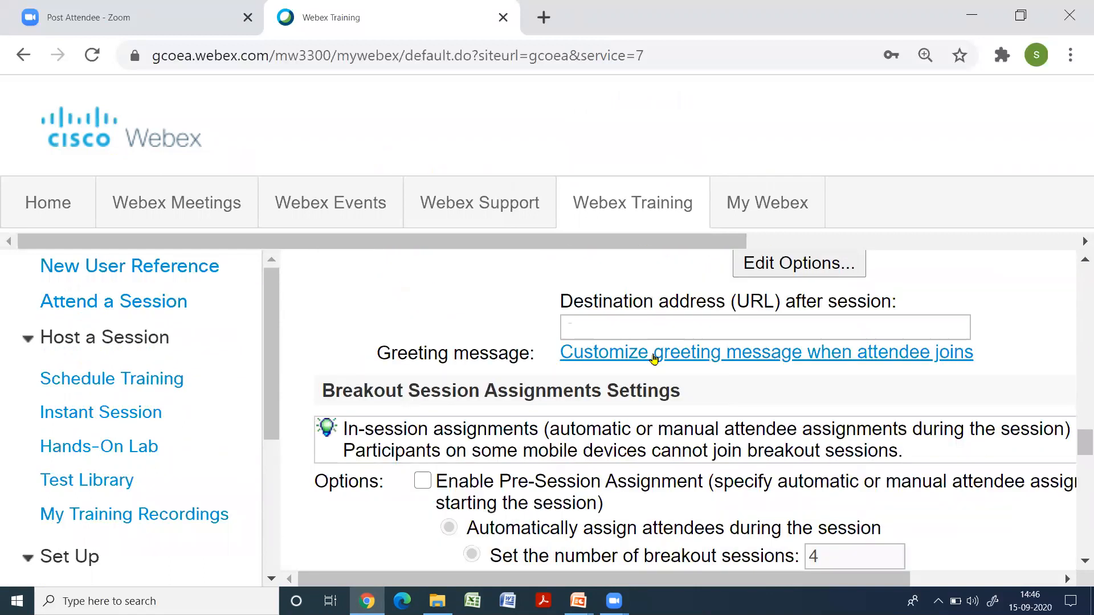
scroll(654, 358, down, 4)
scroll(654, 358, down, 6)
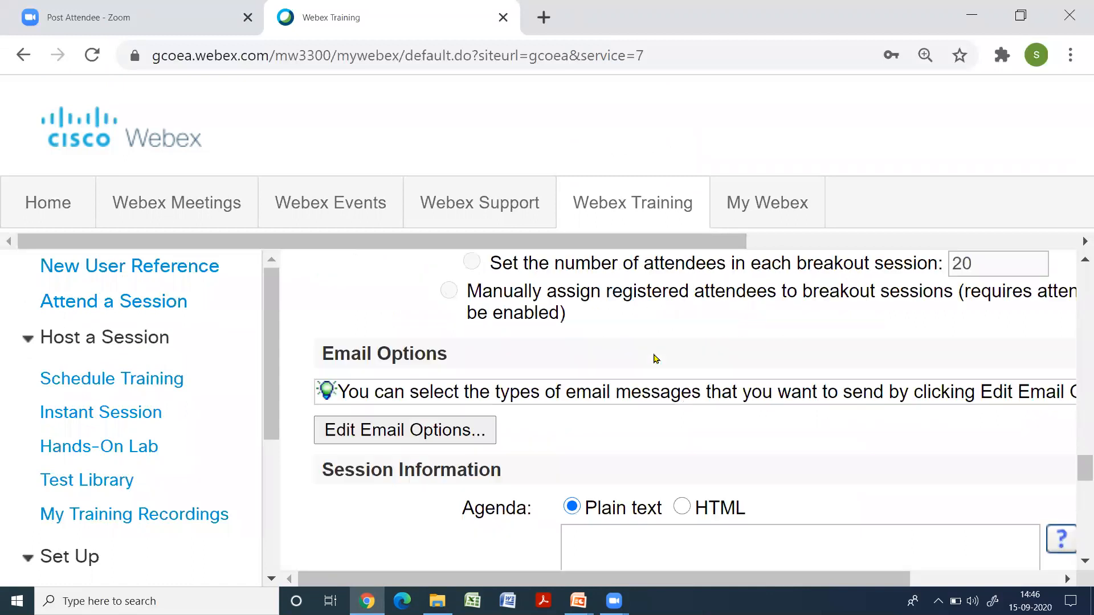
scroll(652, 356, down, 15)
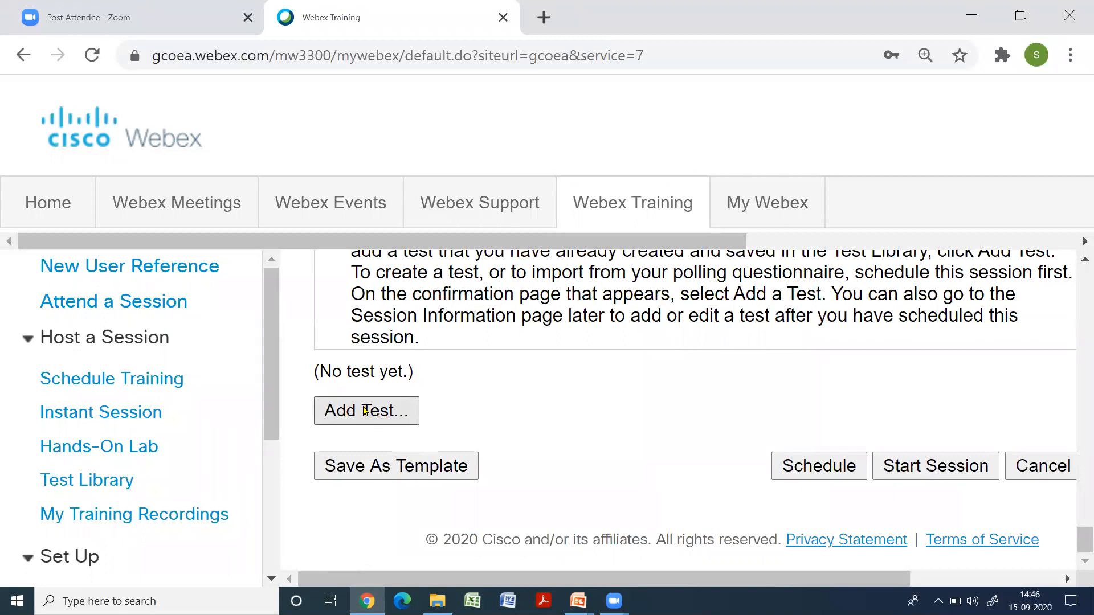
click(365, 411)
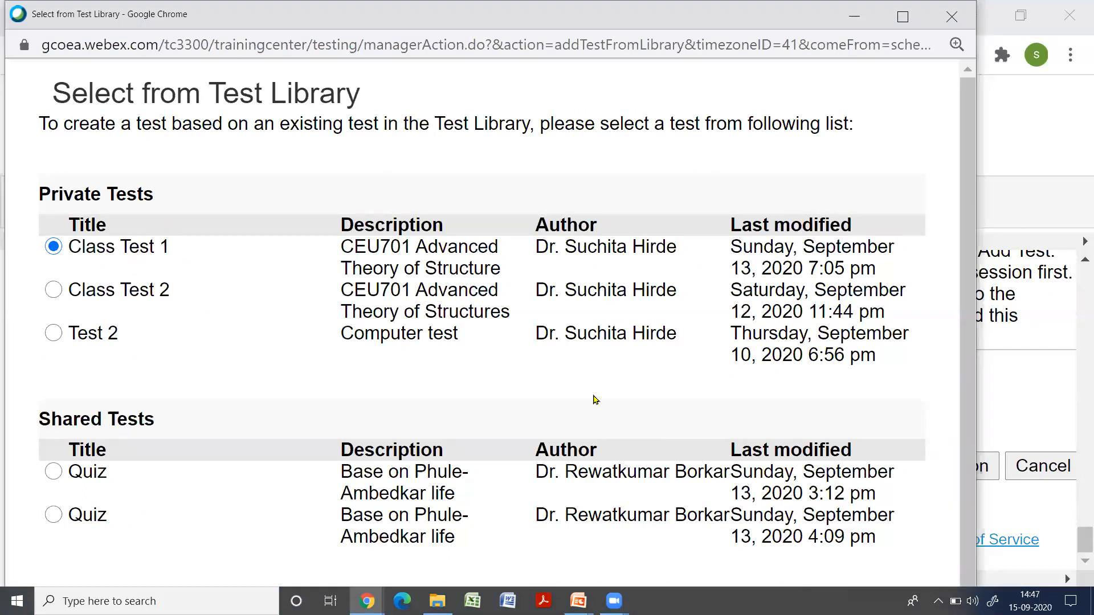
scroll(636, 410, down, 1)
click(902, 16)
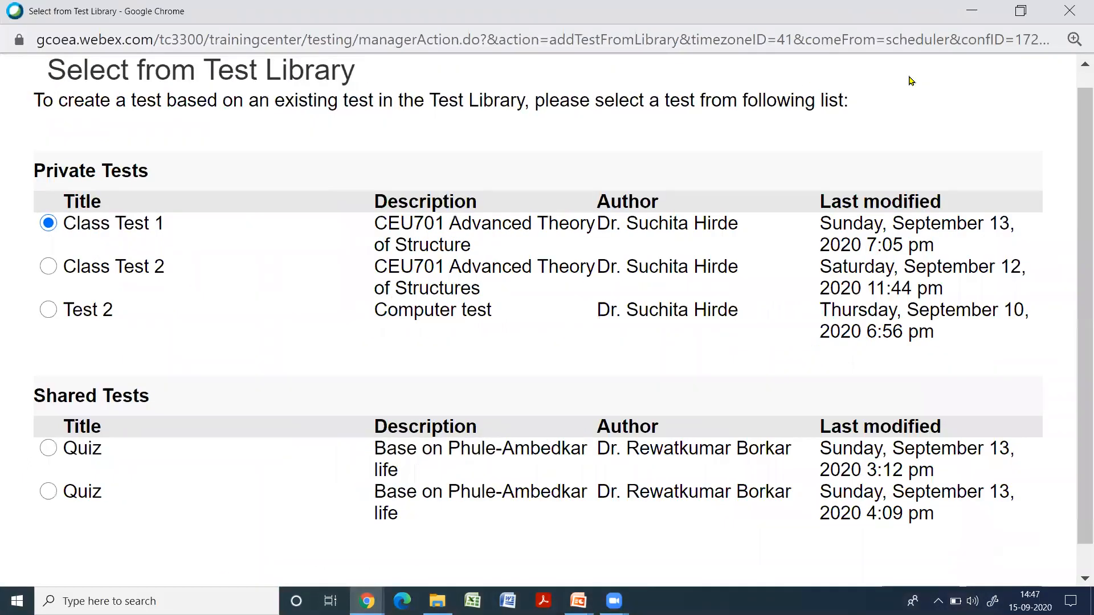
scroll(833, 308, down, 1)
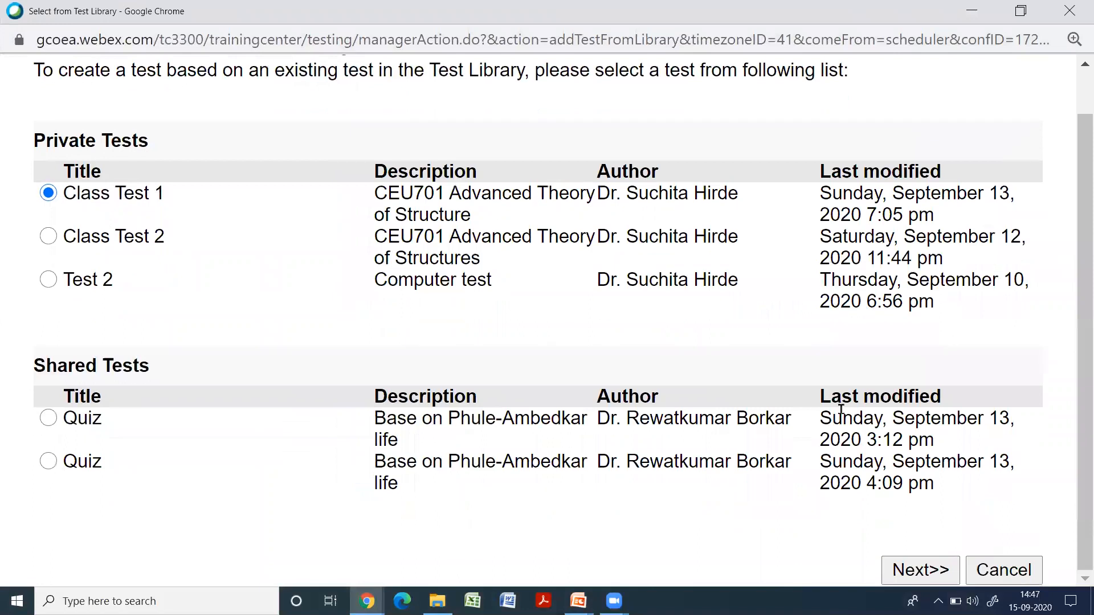
click(916, 572)
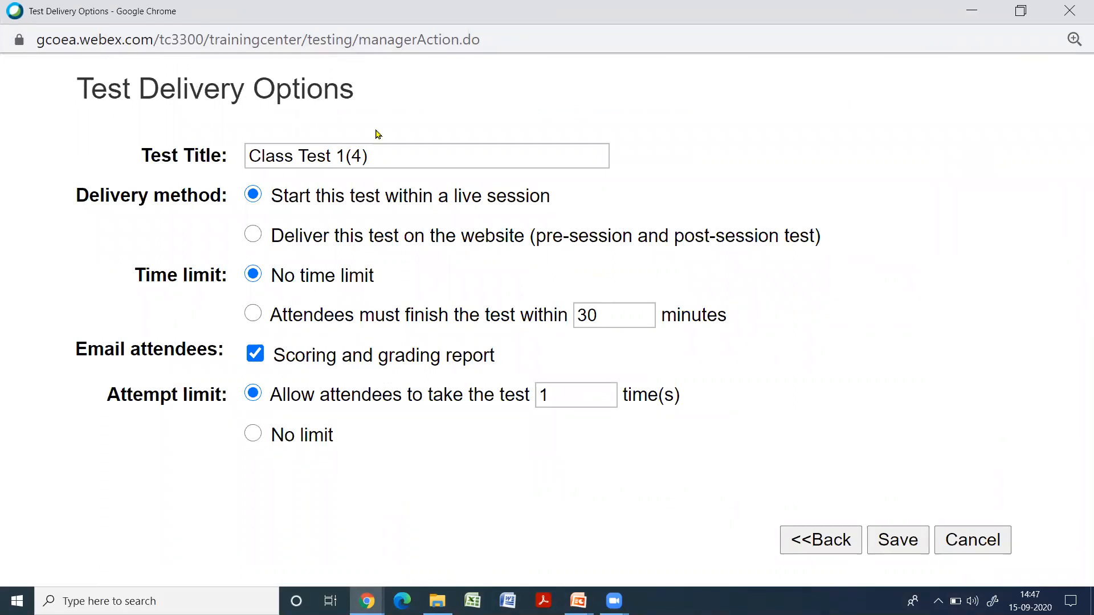
Rename the test as Class Test 1, require attendees to finish it within 60 minutes, and save the delivery options
drag(370, 156, 347, 157)
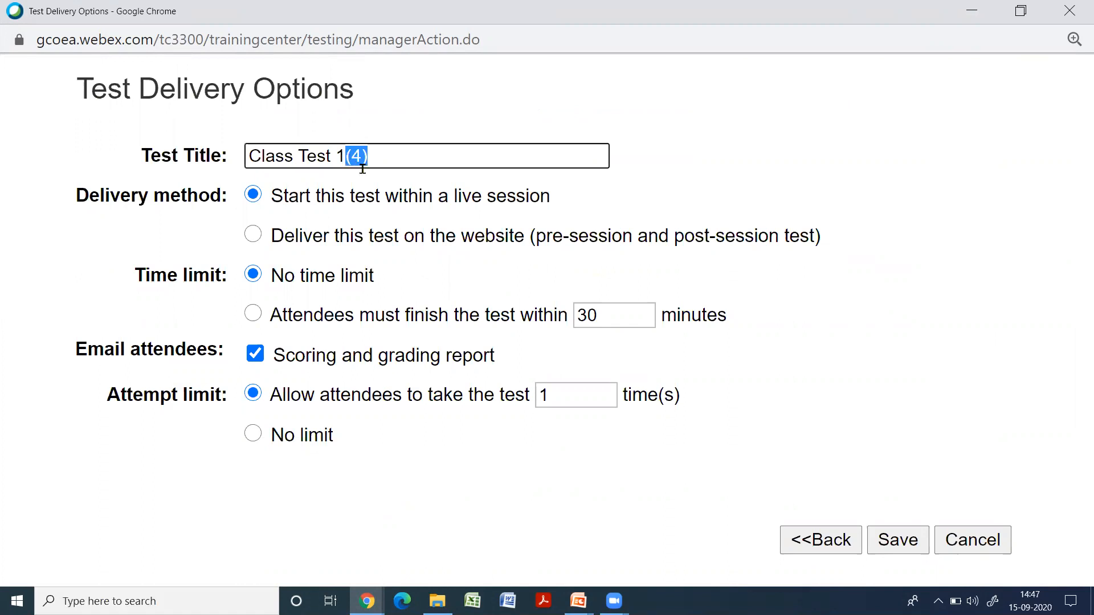
key(BackSpace)
click(254, 314)
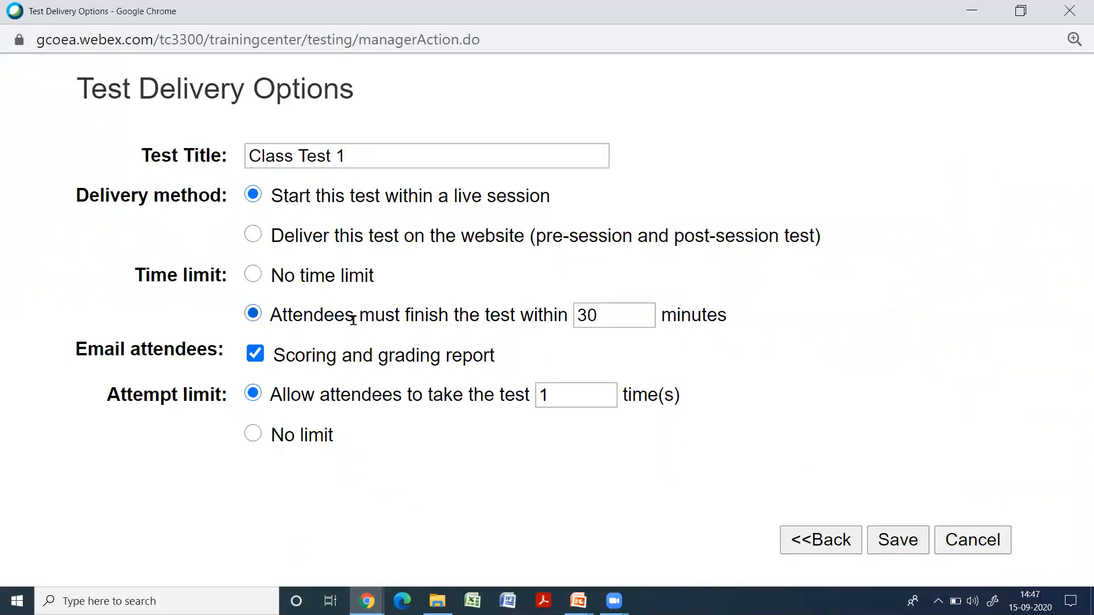
click(602, 320)
double_click(586, 315)
text(60)
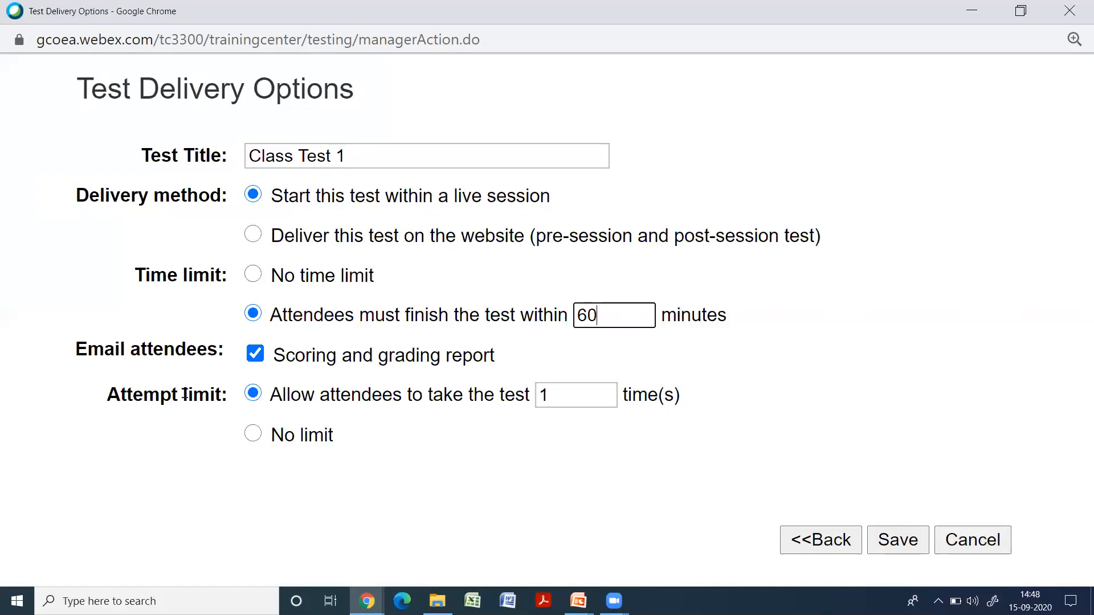
click(903, 541)
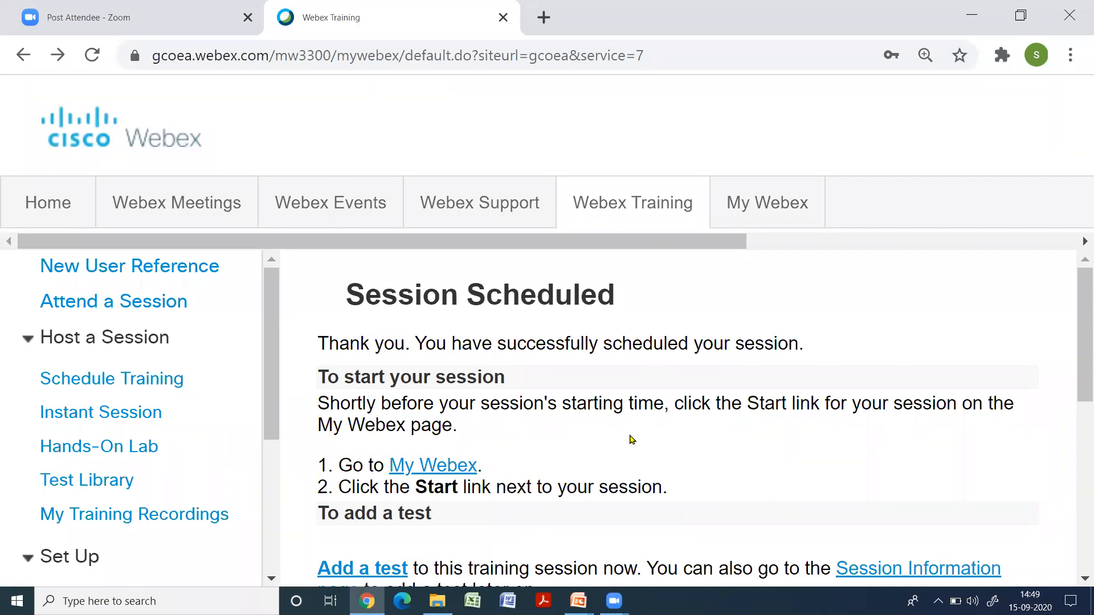
Review the scheduling confirmation's topic, date and time, and open the Session Information page for CEU701 Class Test 1
scroll(690, 438, down, 2)
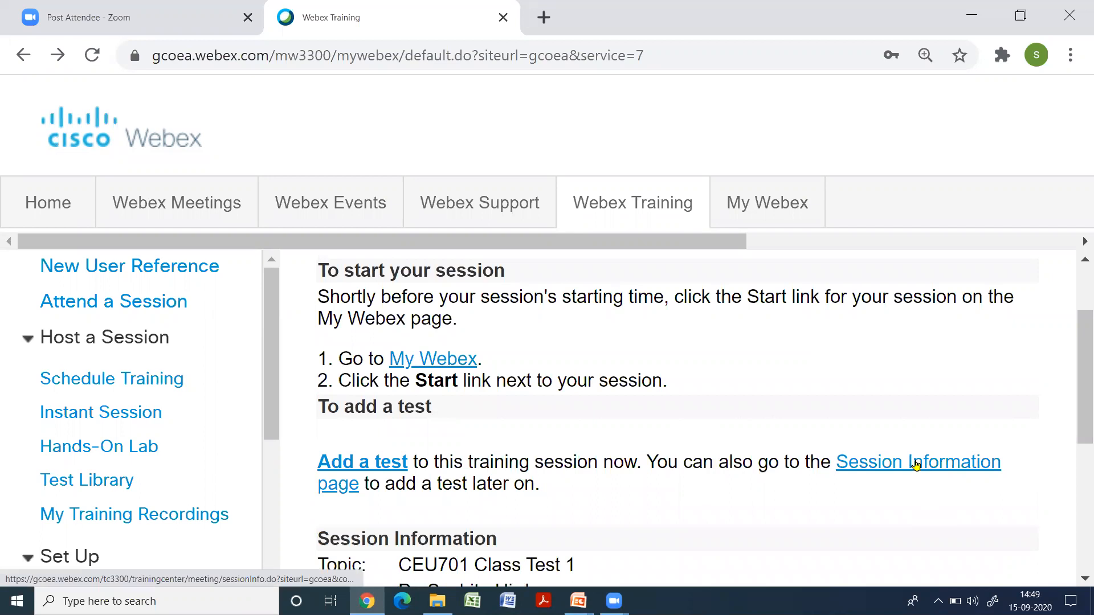
scroll(734, 481, down, 4)
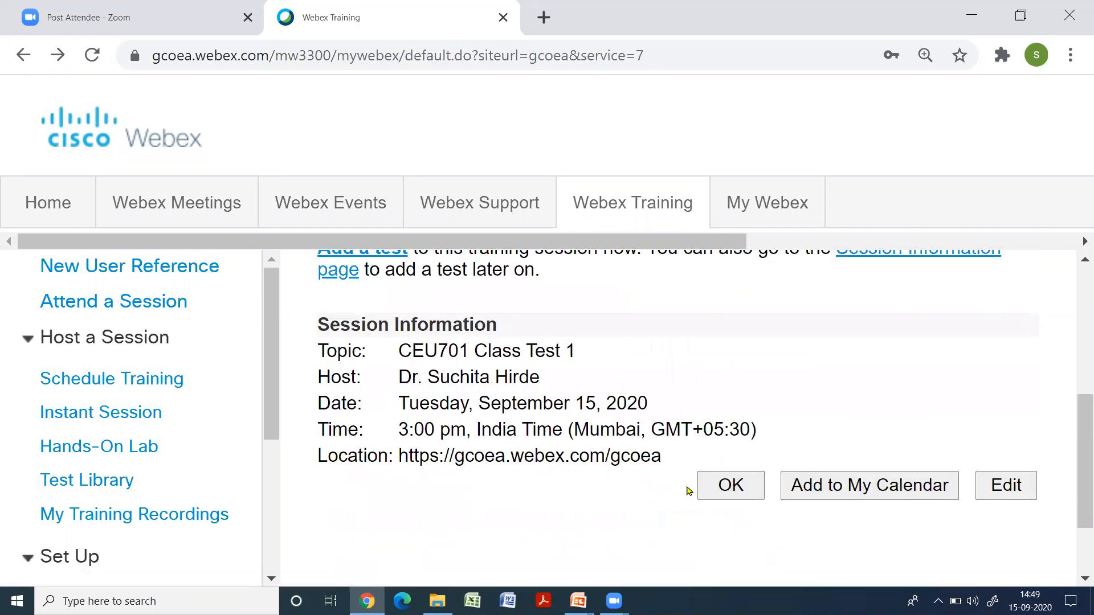
scroll(518, 493, up, 5)
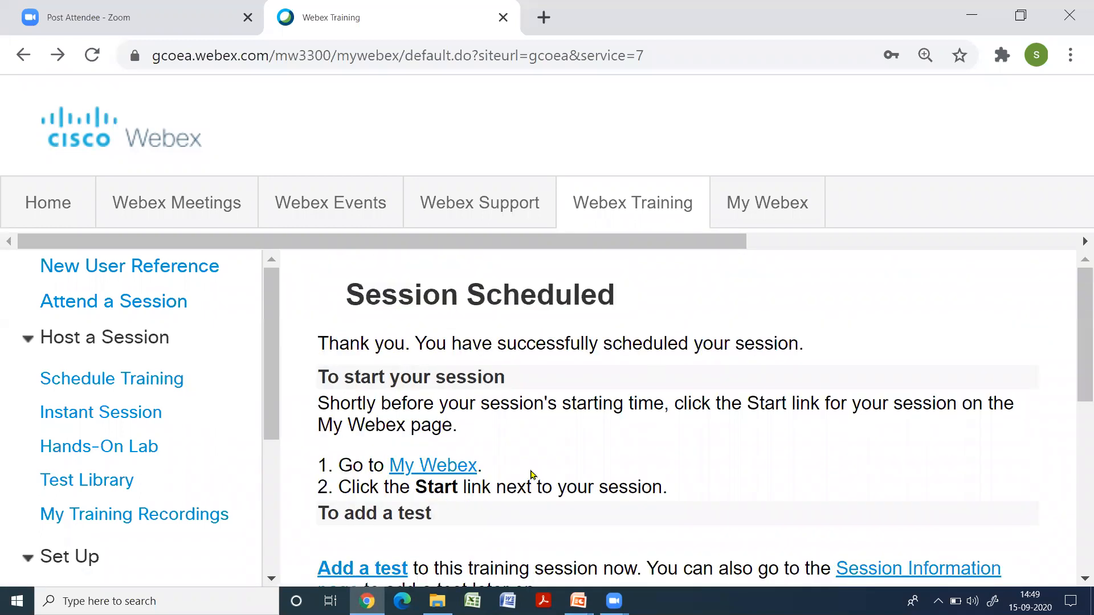
scroll(682, 479, down, 1)
scroll(794, 488, up, 2)
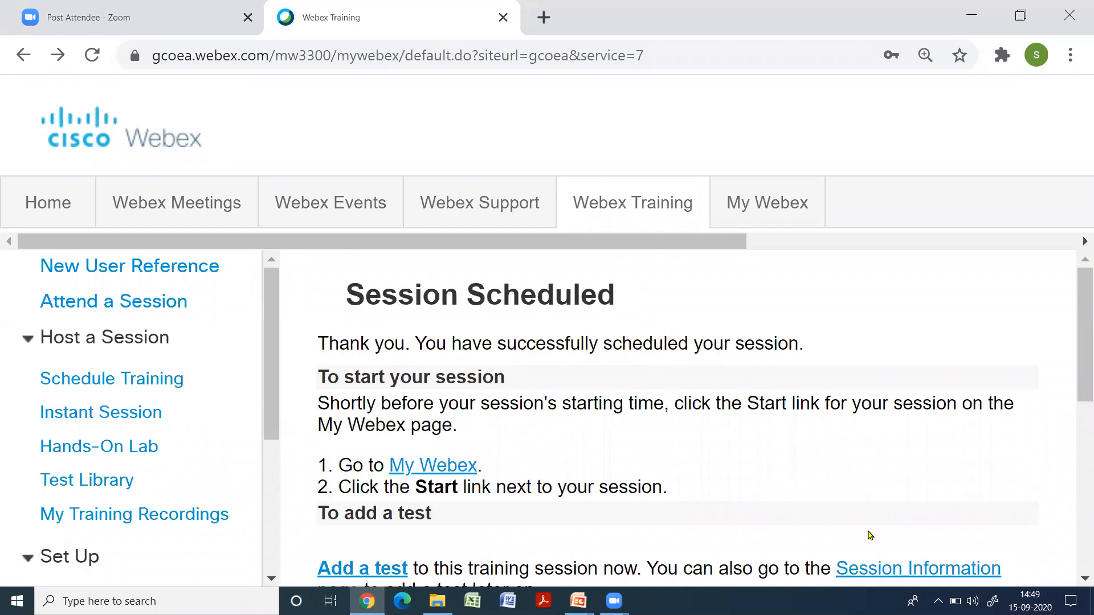
click(924, 571)
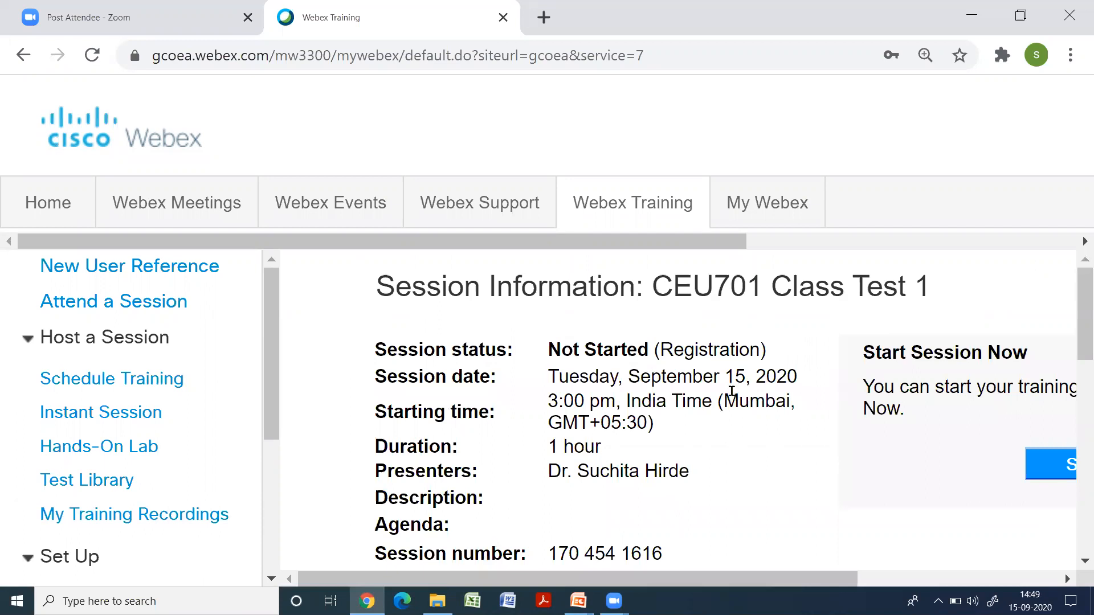
Examine the session number and password in the details of the newly scheduled session
scroll(732, 392, down, 4)
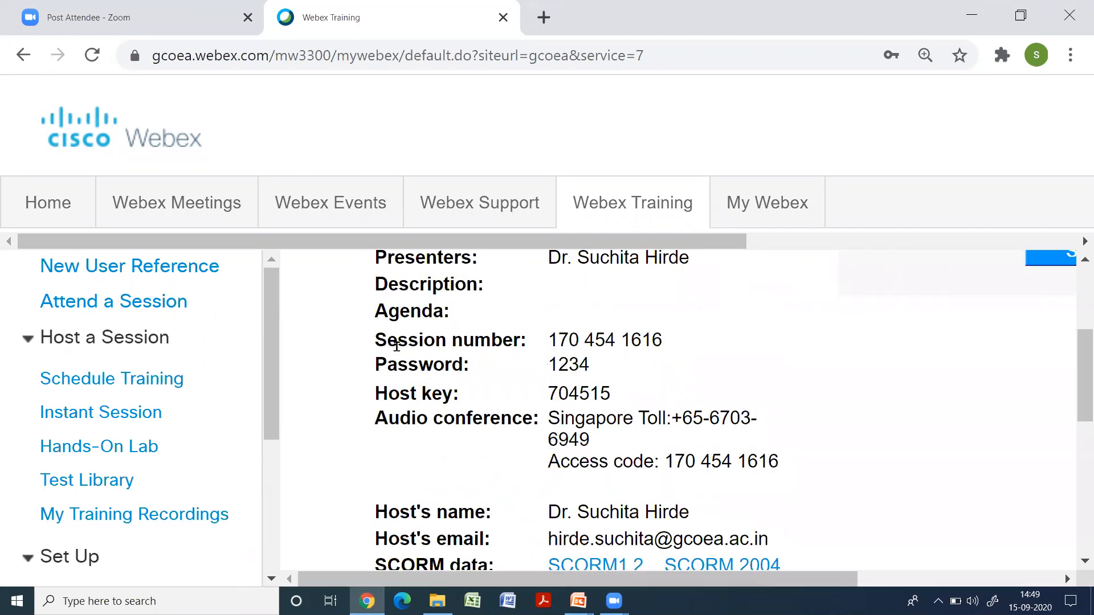
drag(376, 340, 690, 342)
drag(376, 365, 618, 366)
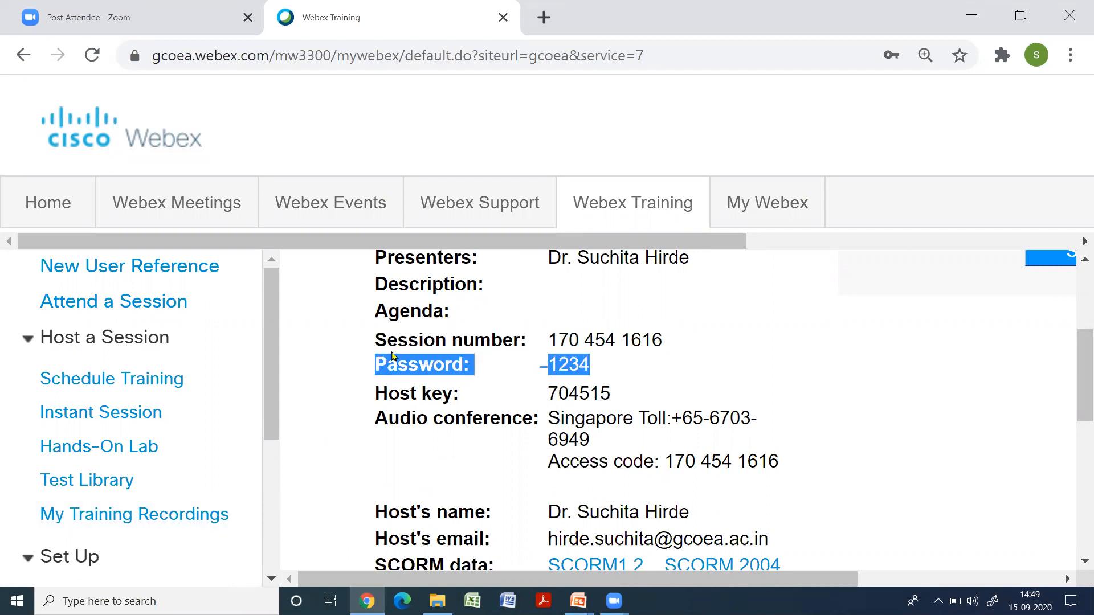
drag(374, 340, 679, 344)
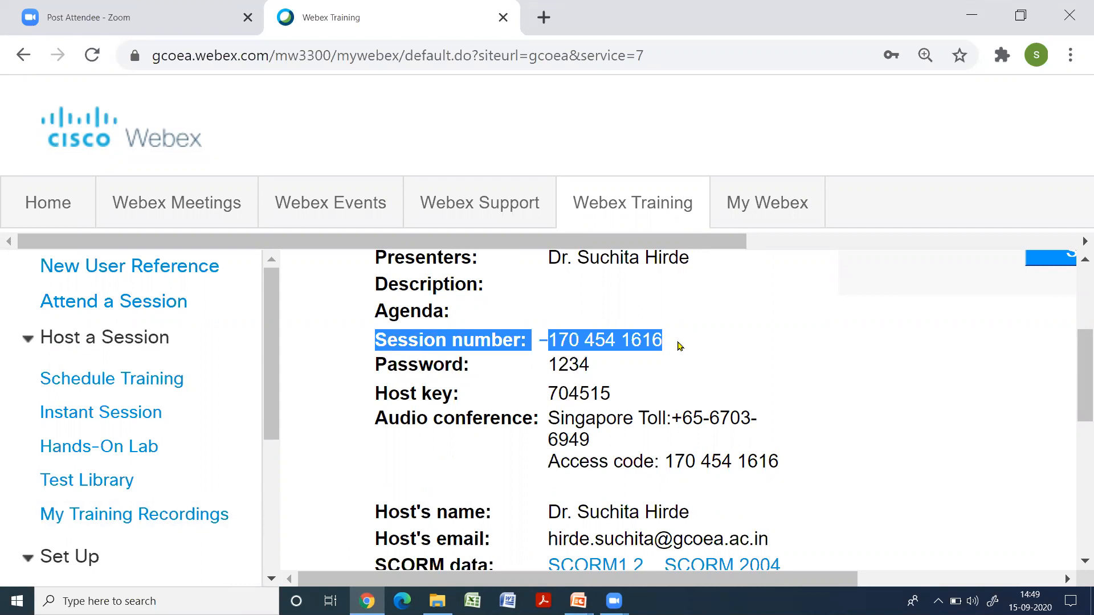
drag(374, 363, 604, 366)
drag(374, 335, 672, 341)
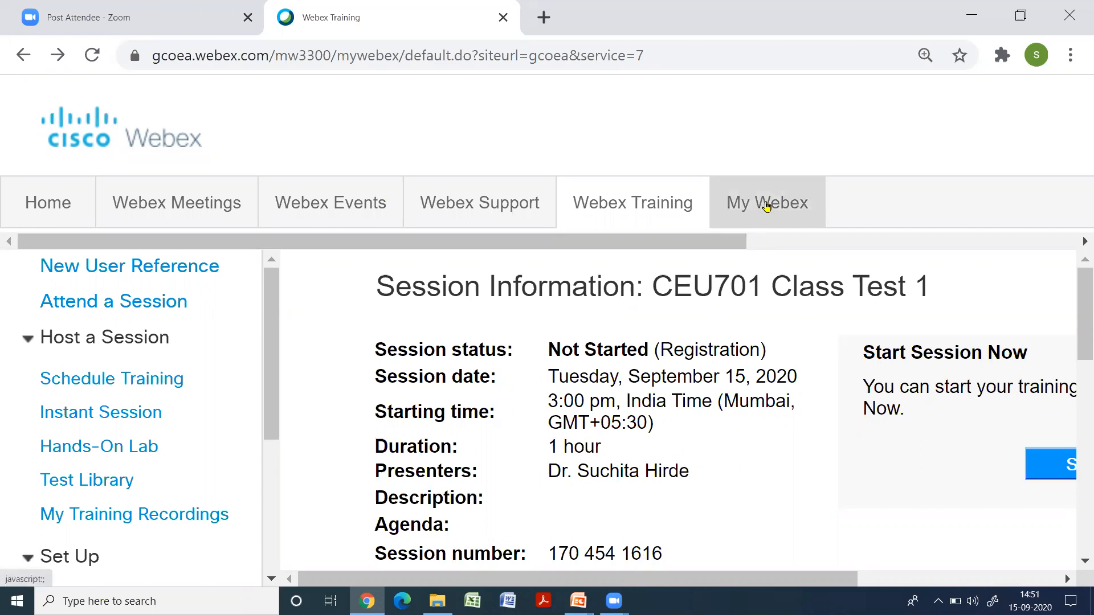
Open My Meetings in My Webex and locate CEU701 Class Test 1 among the hosted meetings for September 15, 2020
click(767, 206)
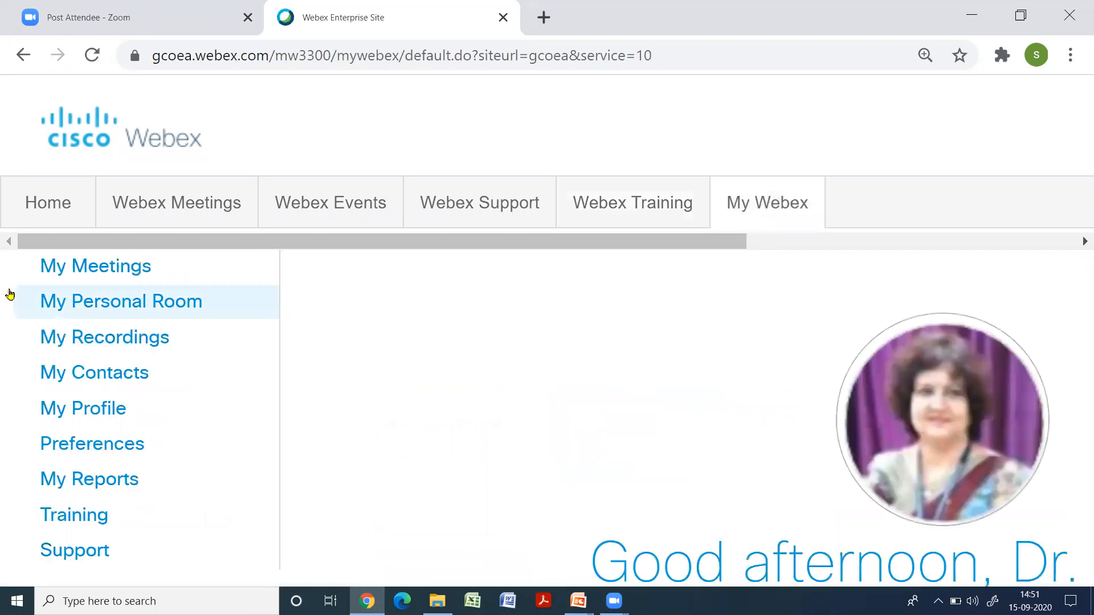
click(61, 271)
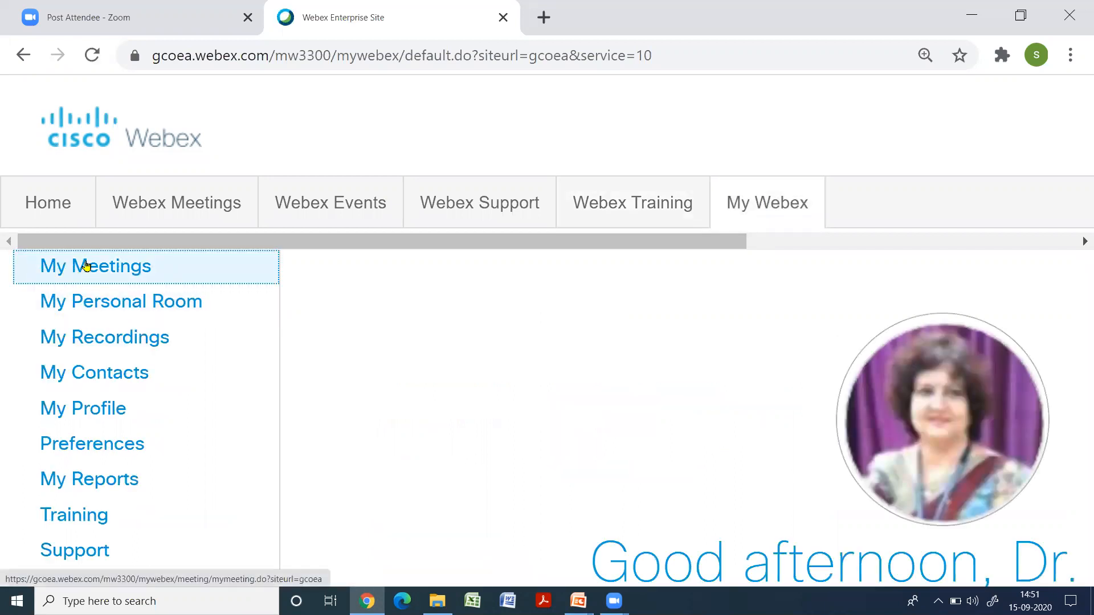
scroll(807, 462, down, 3)
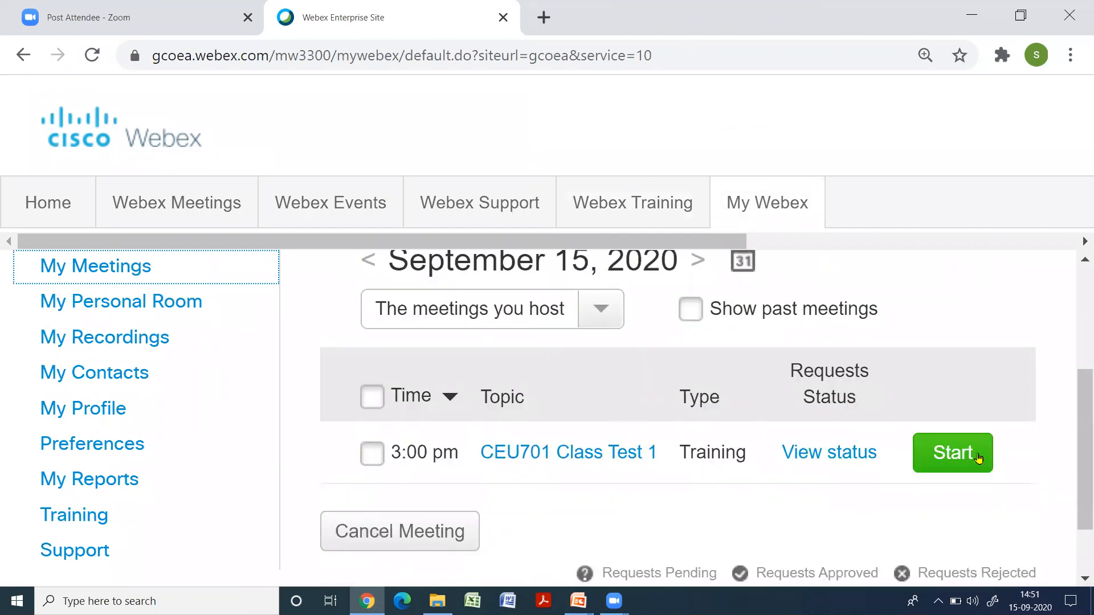
click(372, 454)
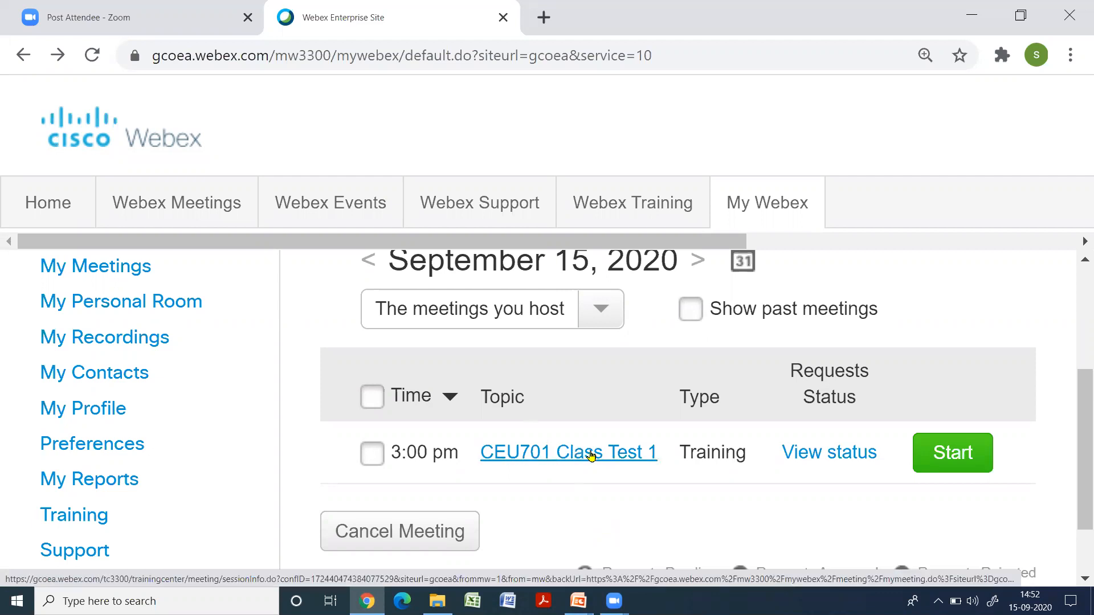
Open the CEU701 Class Test 1 details from the hosted meetings list and examine its session number and password
click(589, 454)
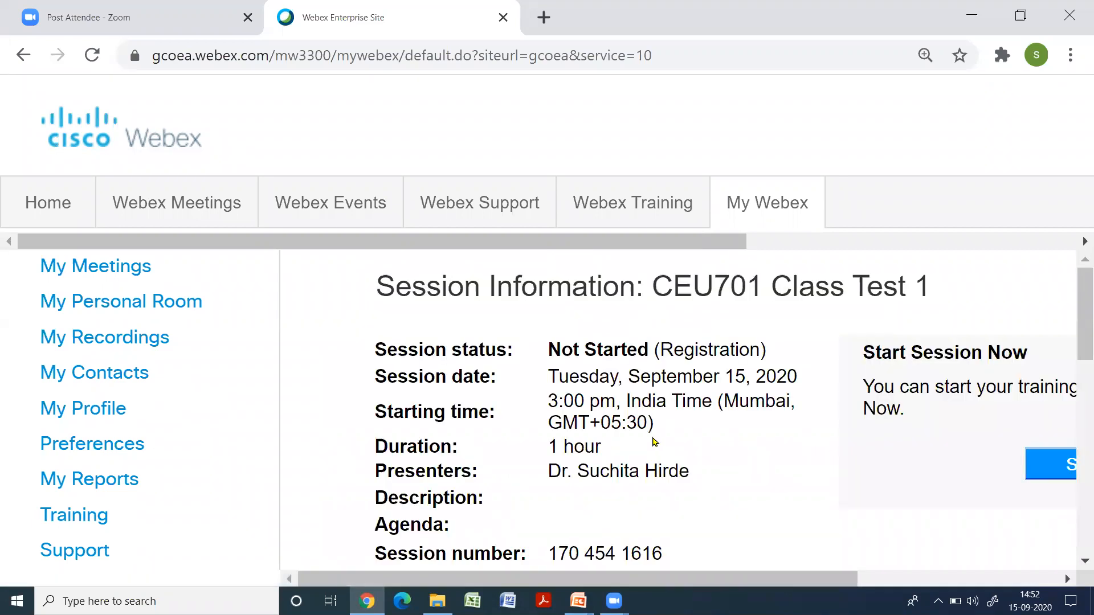
scroll(655, 450, down, 8)
scroll(655, 452, up, 7)
scroll(654, 432, down, 4)
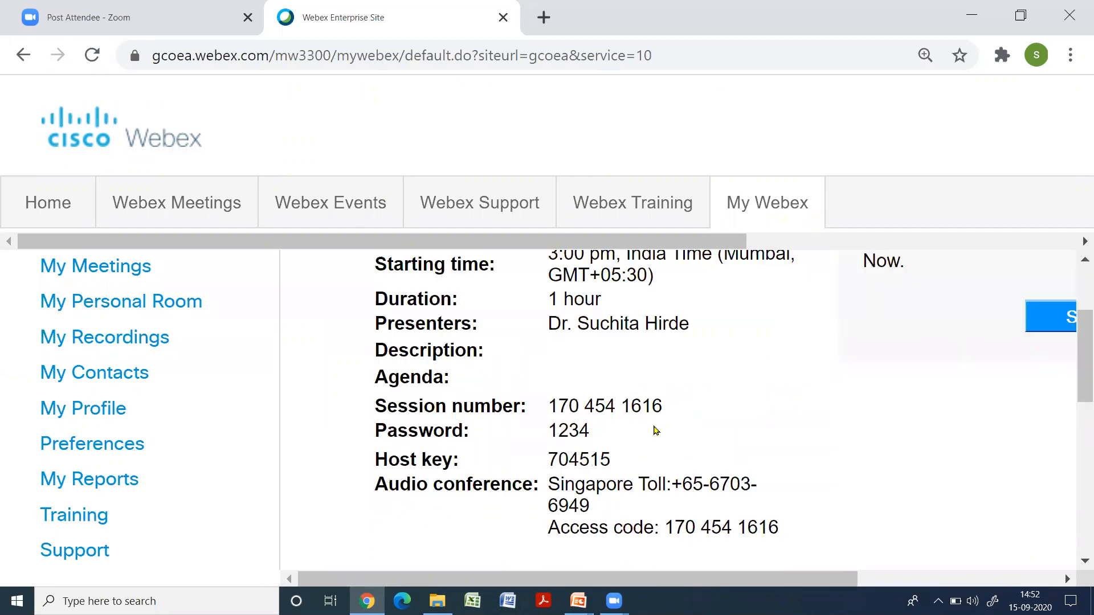
drag(377, 337, 681, 344)
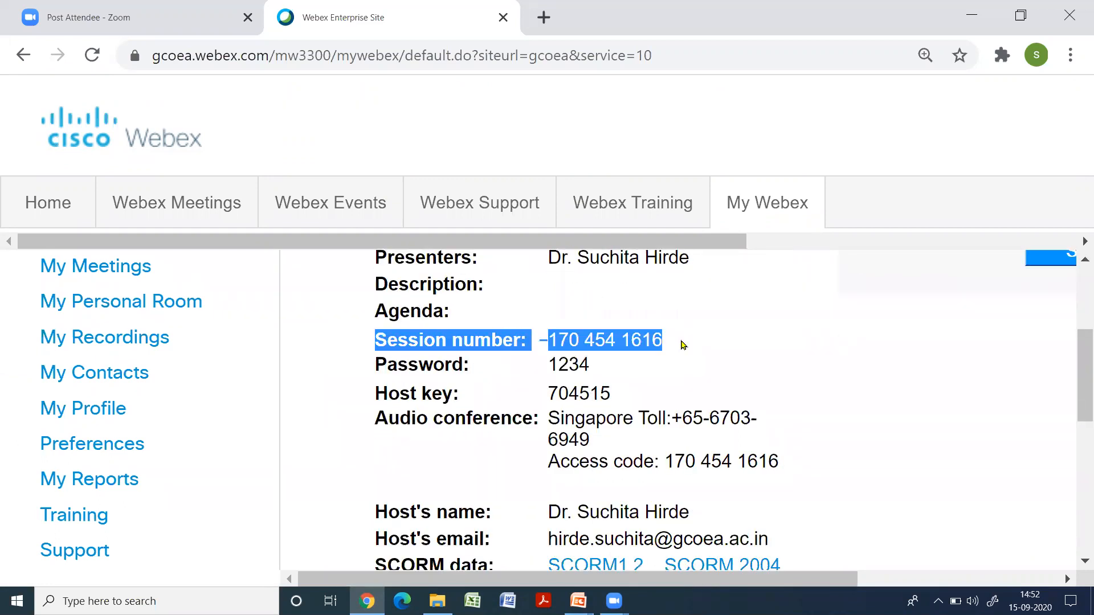
drag(379, 359, 635, 369)
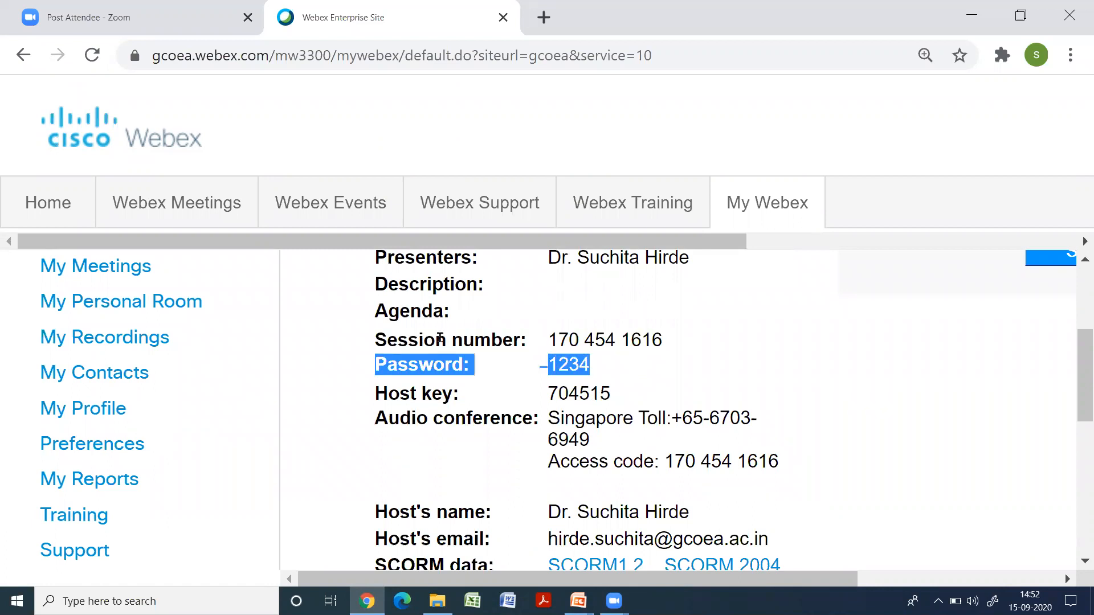
Start the CEU701 Class Test 1 session from the hosted meetings list and join its audio conference using the computer
click(24, 55)
scroll(772, 450, down, 4)
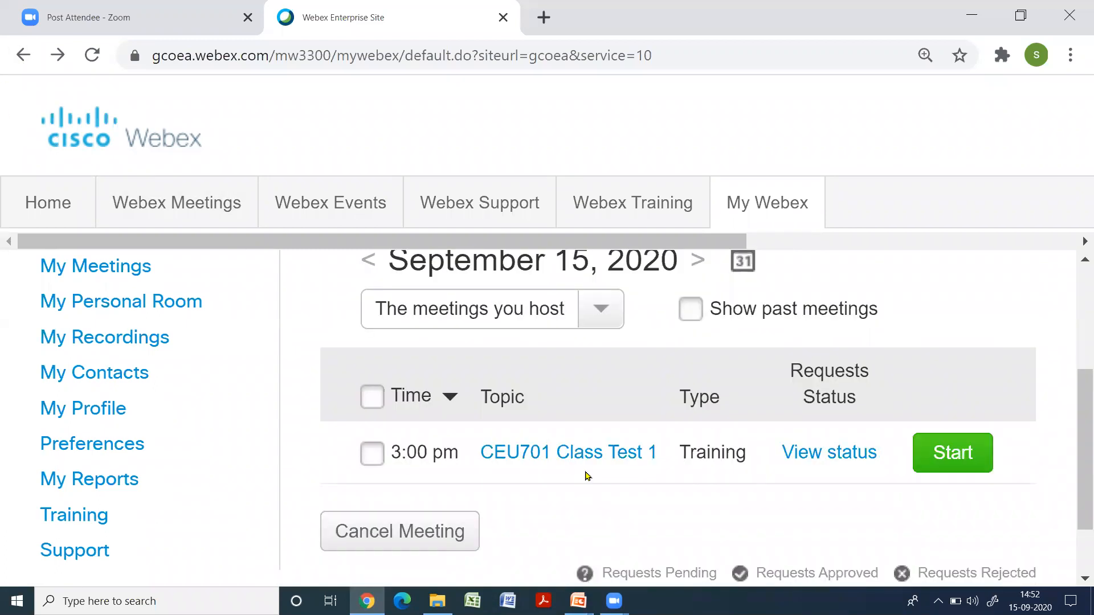
click(369, 454)
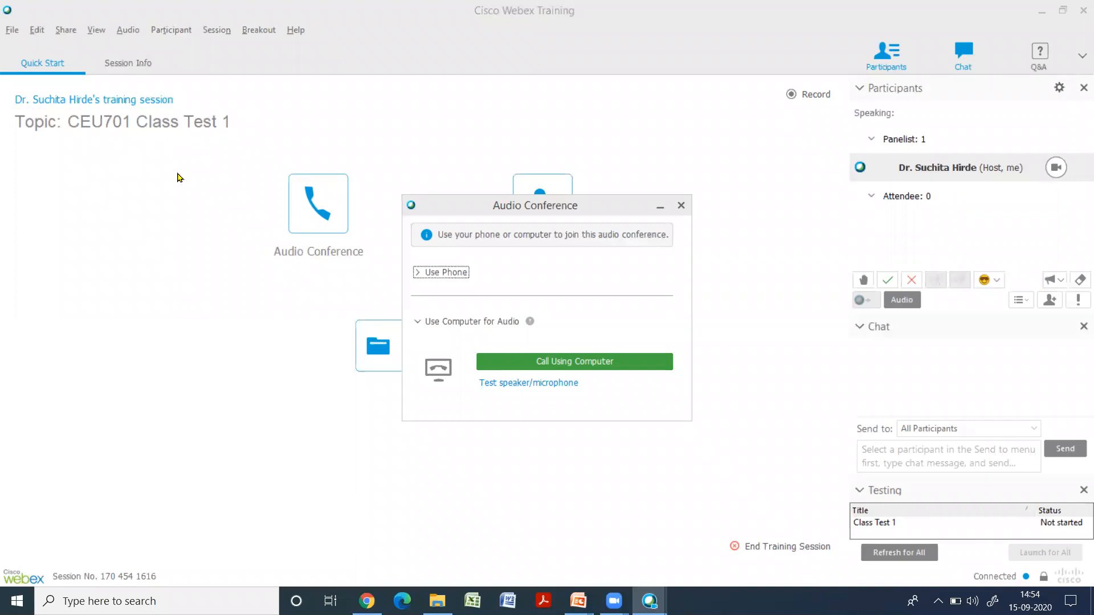
click(572, 361)
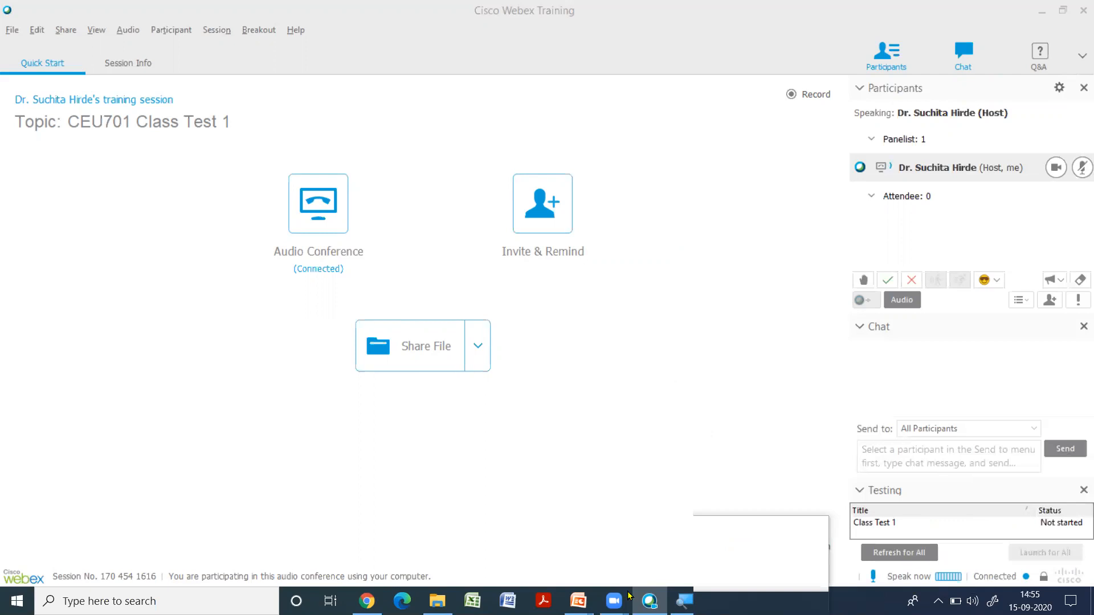
Launch Class Test 1 for all participants in the CEU701 Class Test 1 session
key(super+Escape)
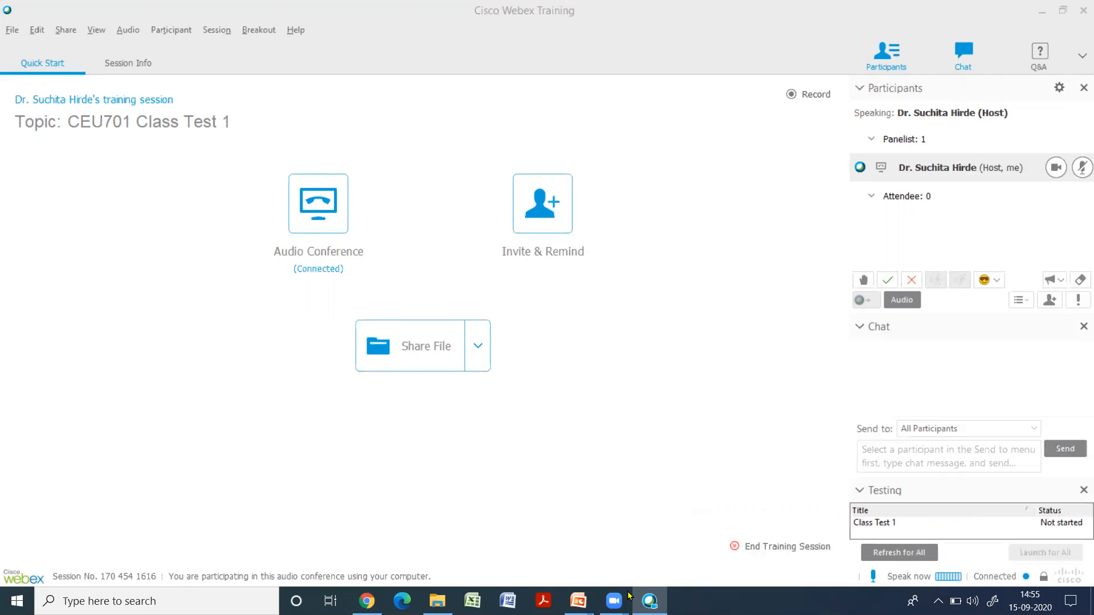
click(878, 522)
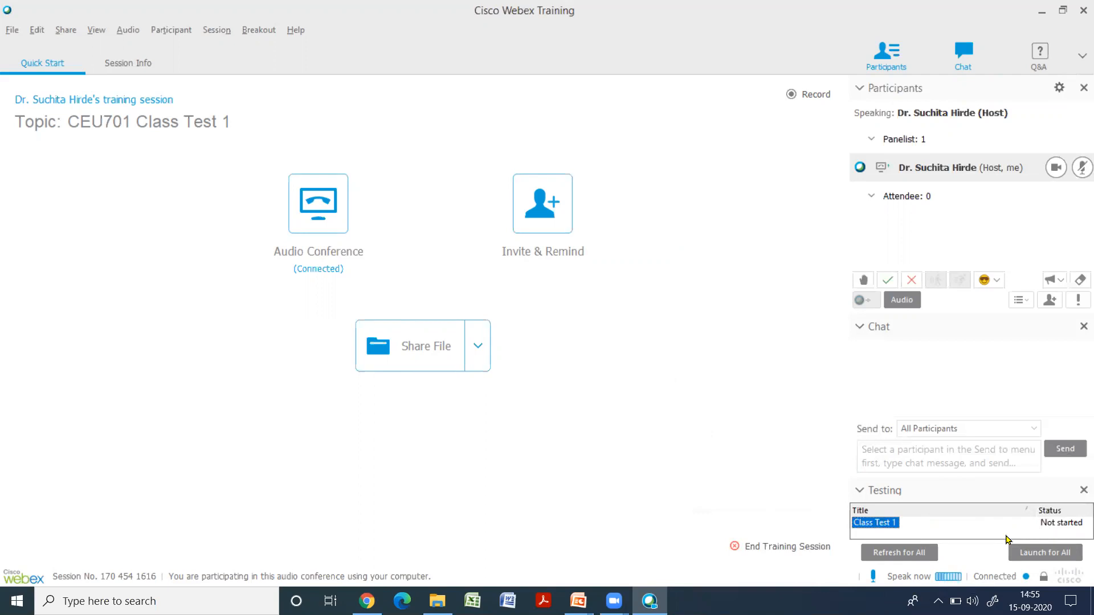
key(super+plus)
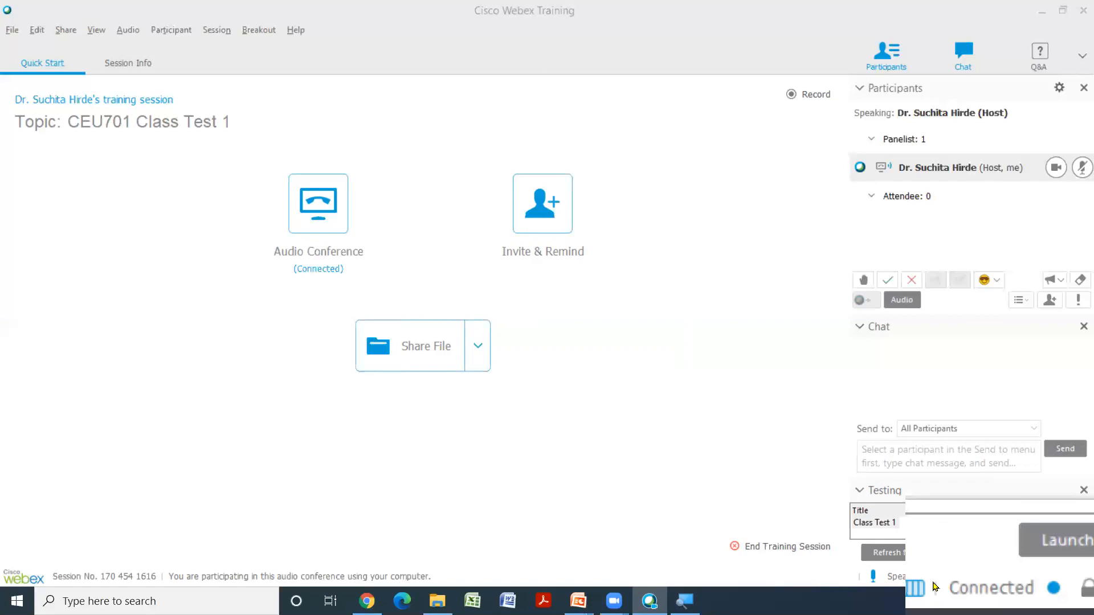
click(768, 380)
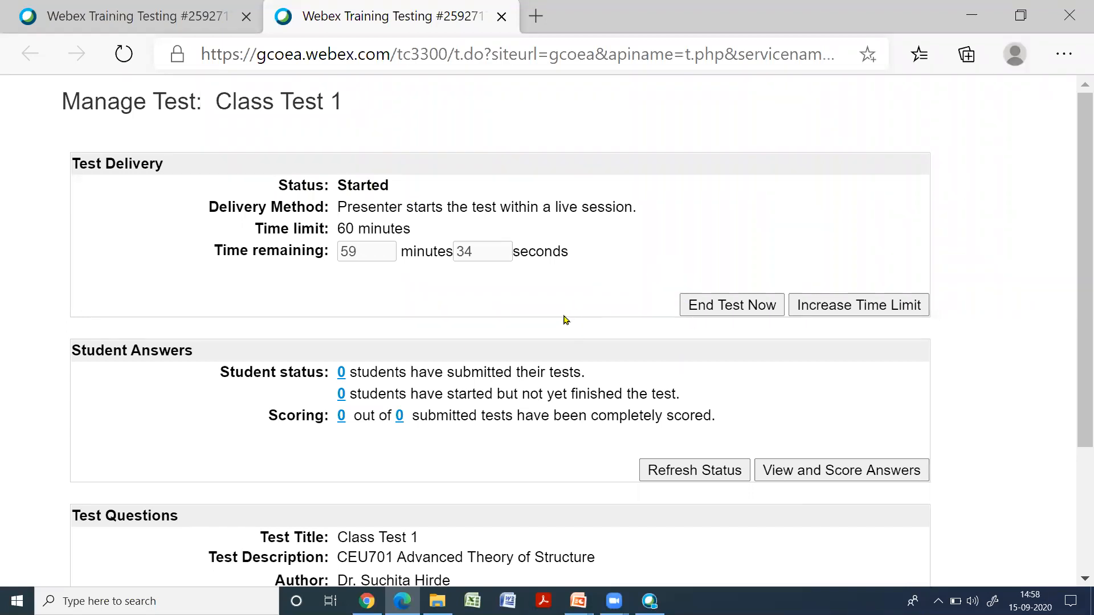
Refresh the student status on the Class Test 1 management page and check the test's status in the Cisco Webex Training session
click(692, 472)
scroll(541, 399, down, 1)
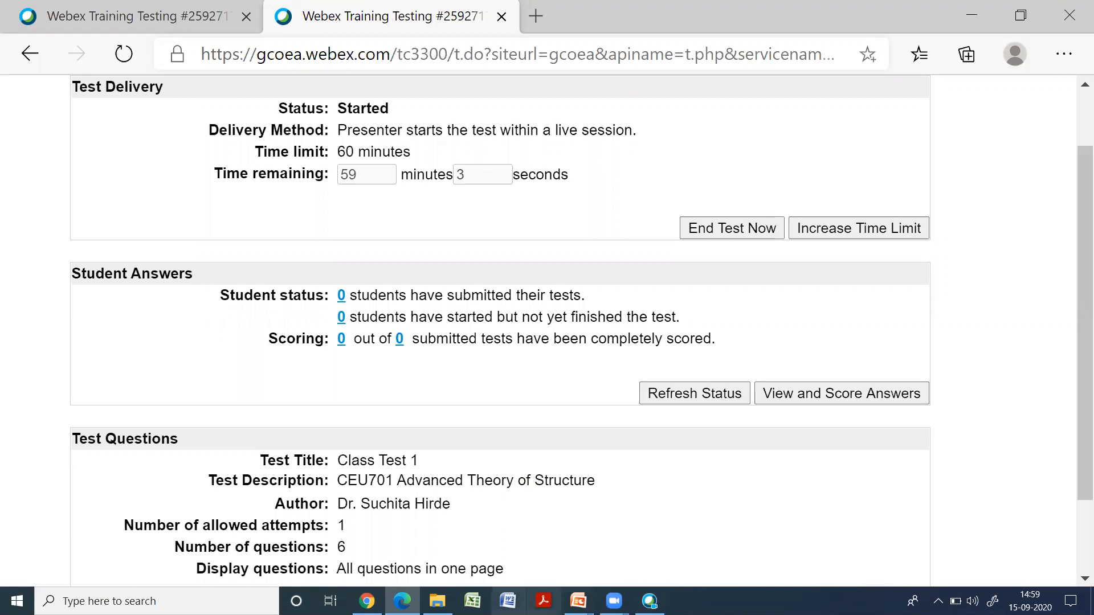
click(650, 601)
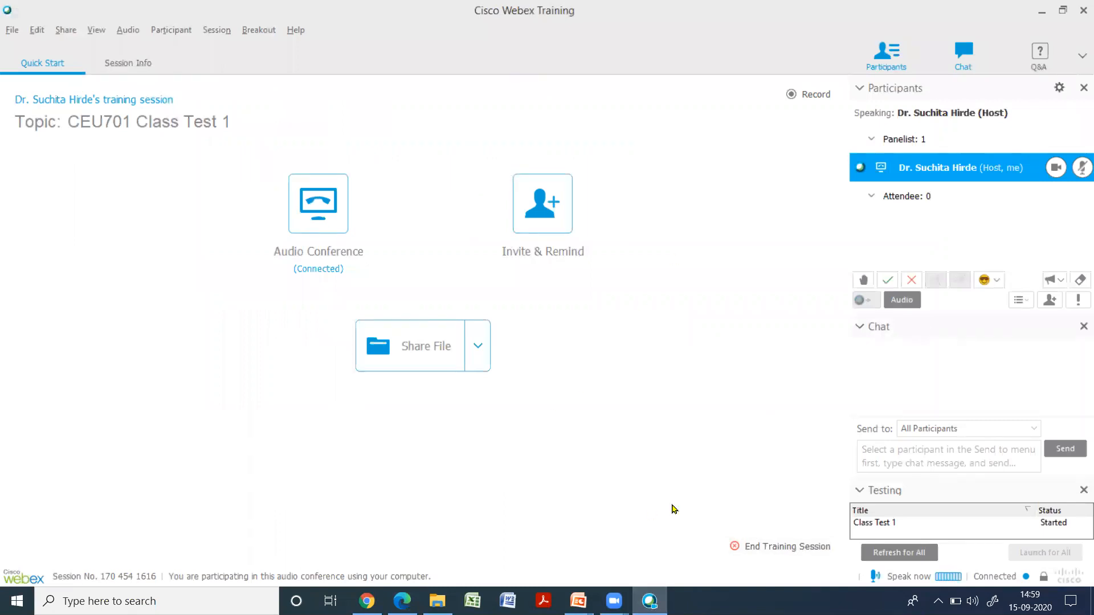
key(alt+Tab)
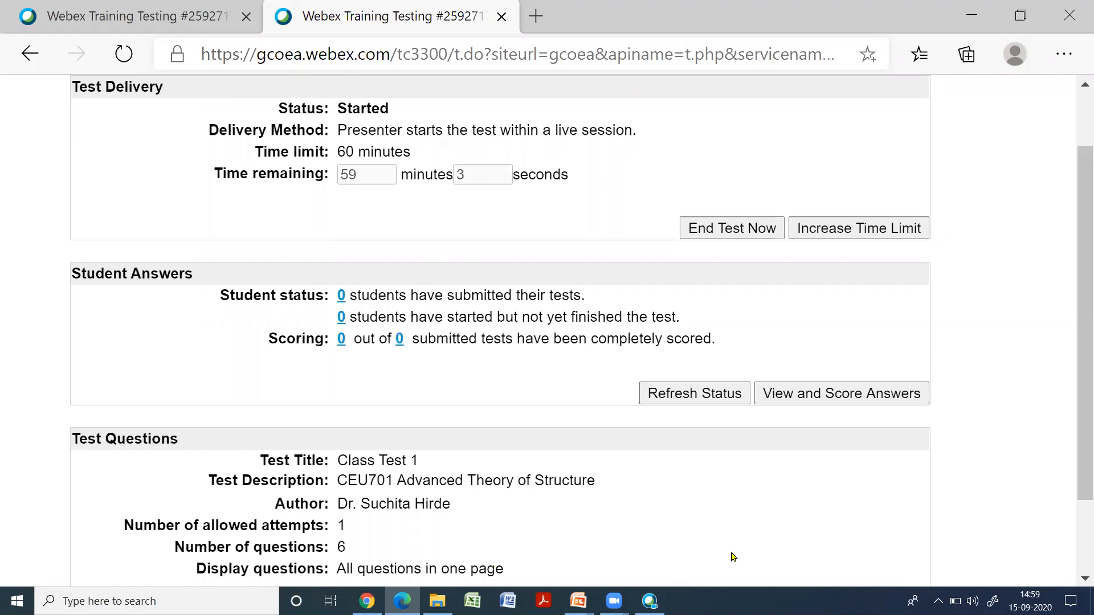
key(alt+Tab)
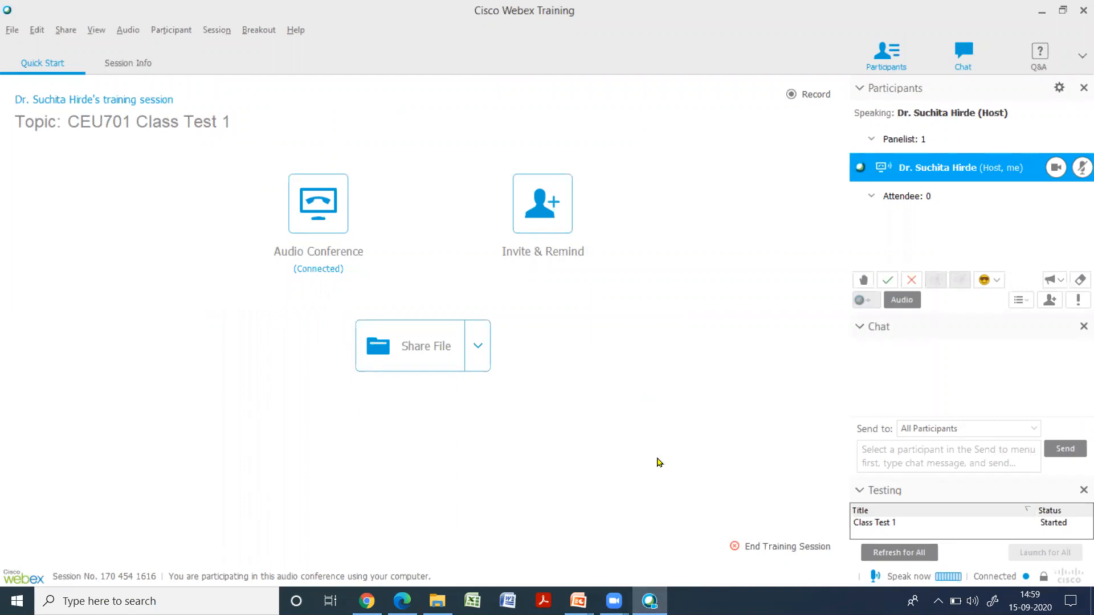
key(alt+Tab)
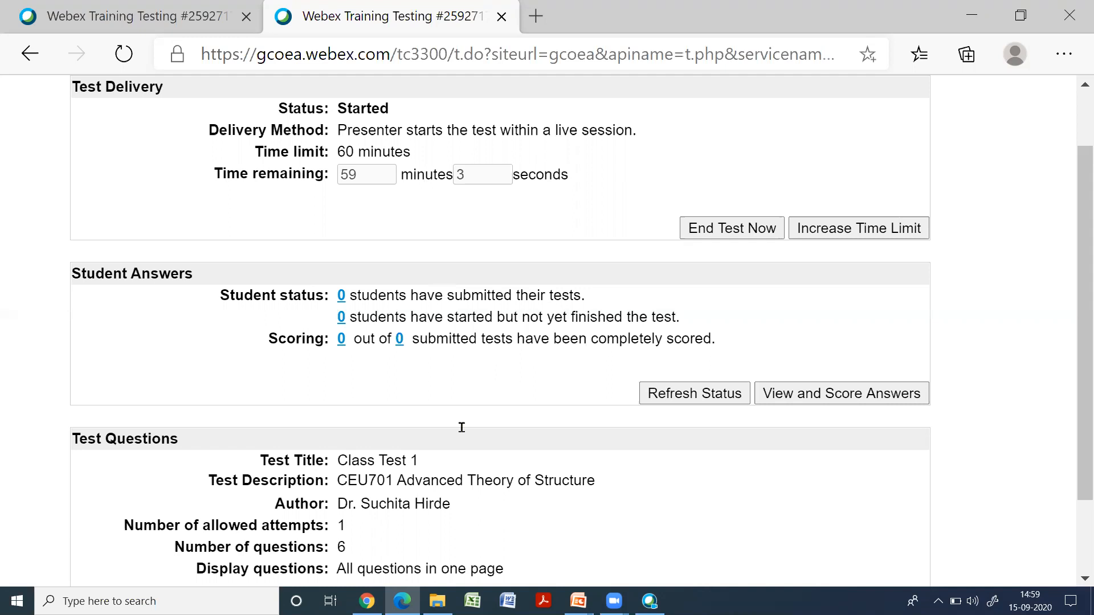
click(650, 601)
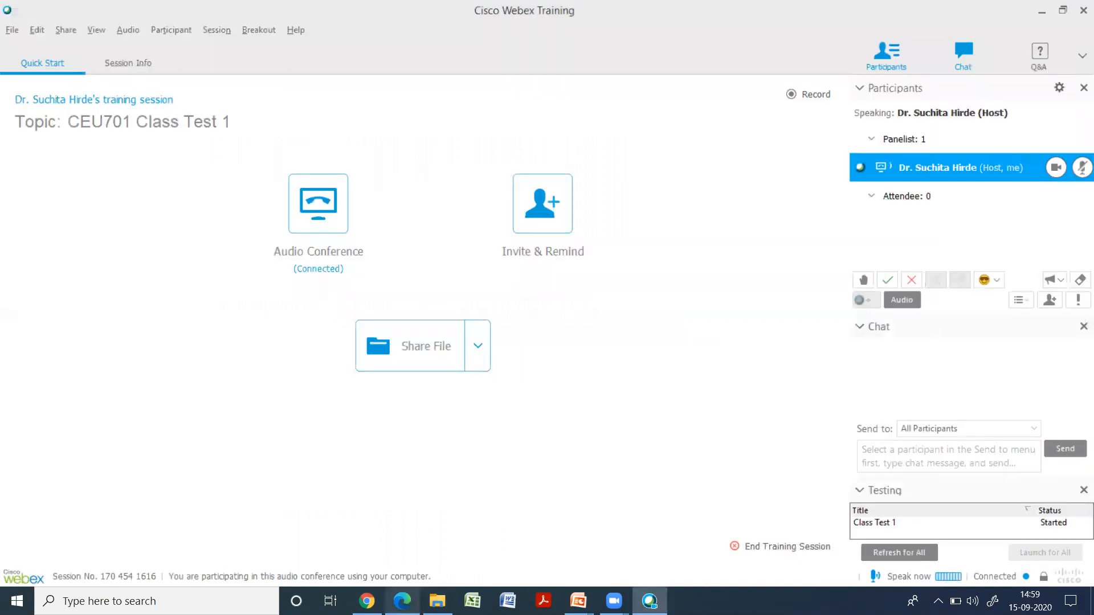
key(alt+Tab)
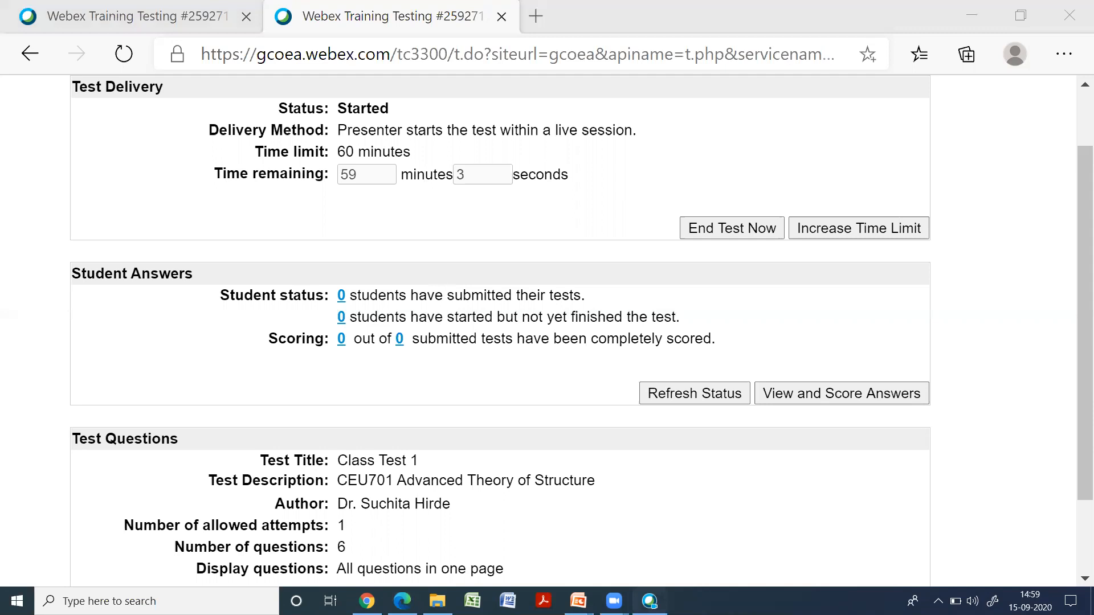
key(alt+Tab)
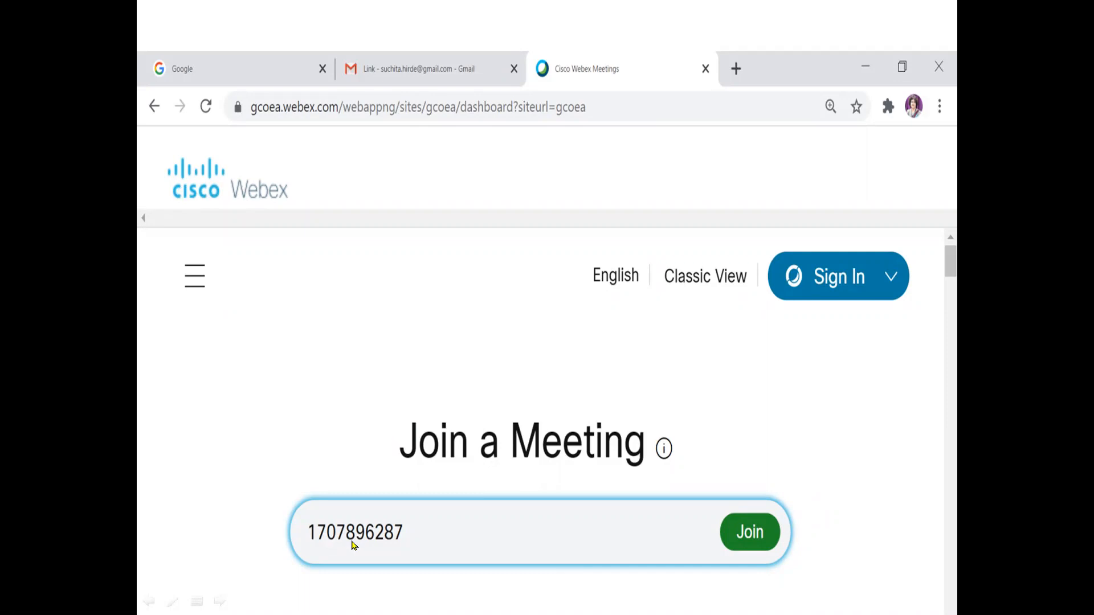
Join Class Test 1 from the Webex site using its session number and register for the session as a student
click(750, 540)
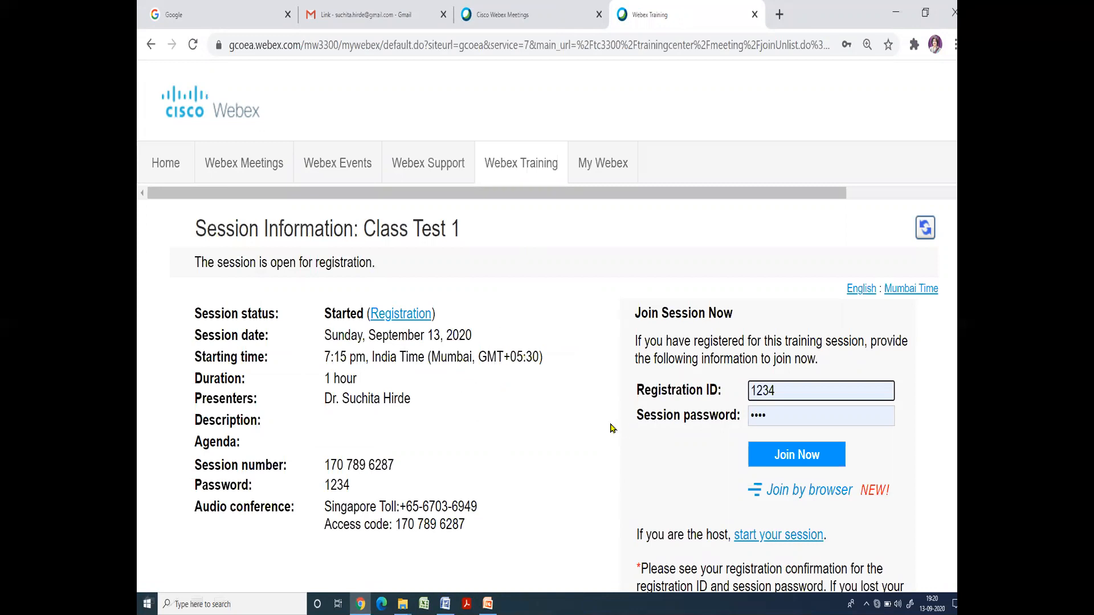
scroll(582, 454, down, 5)
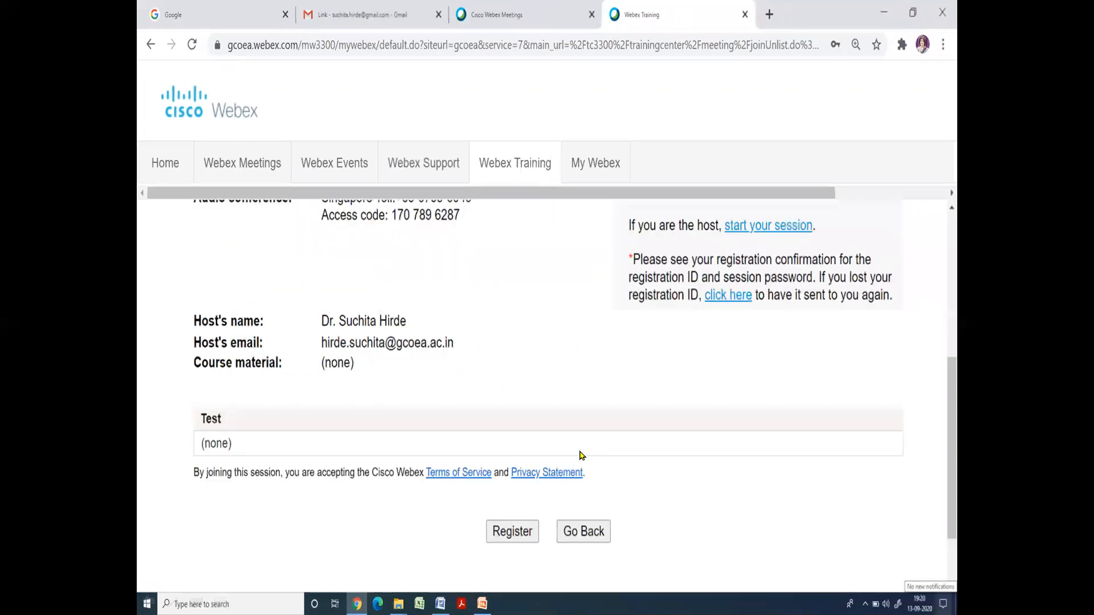
click(512, 535)
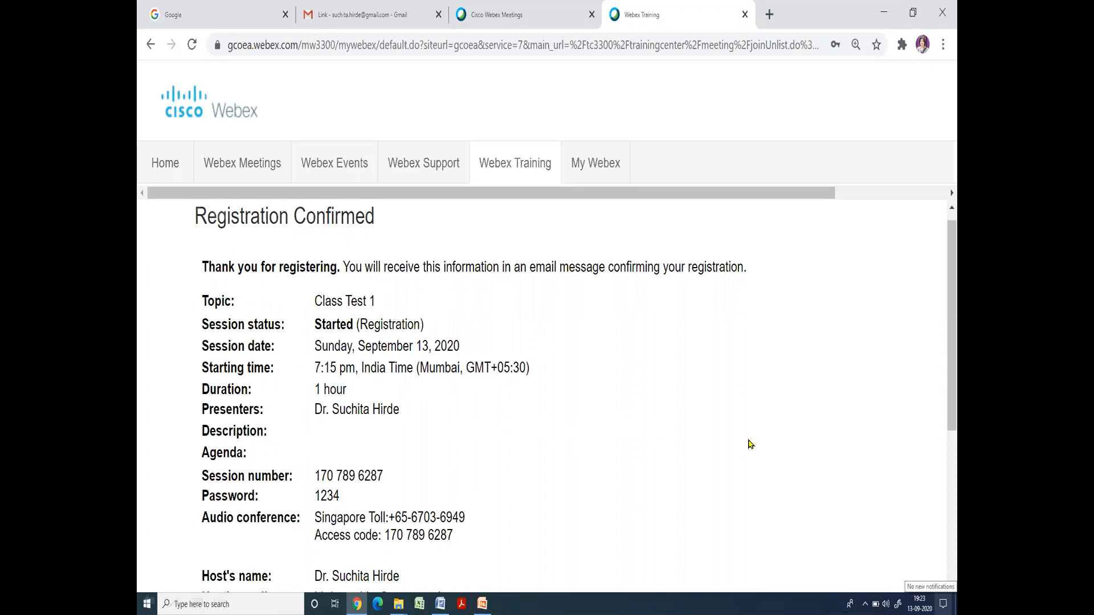
scroll(750, 444, down, 3)
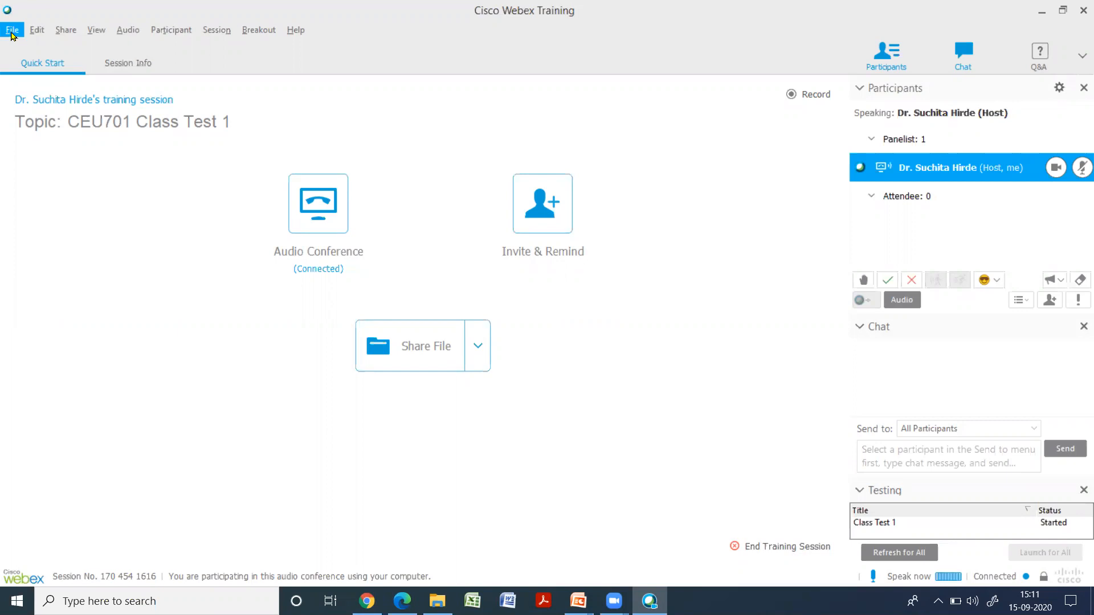
In the browser, list the hosted meetings for September 11, 2020 under My Meetings in My Webex, including past meetings
click(11, 34)
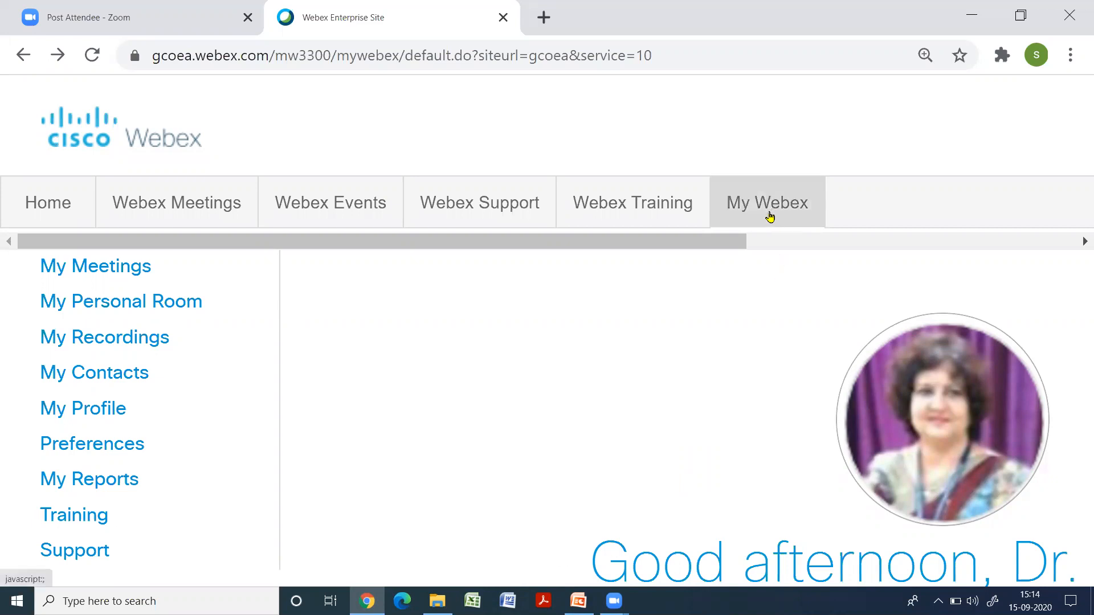
click(132, 269)
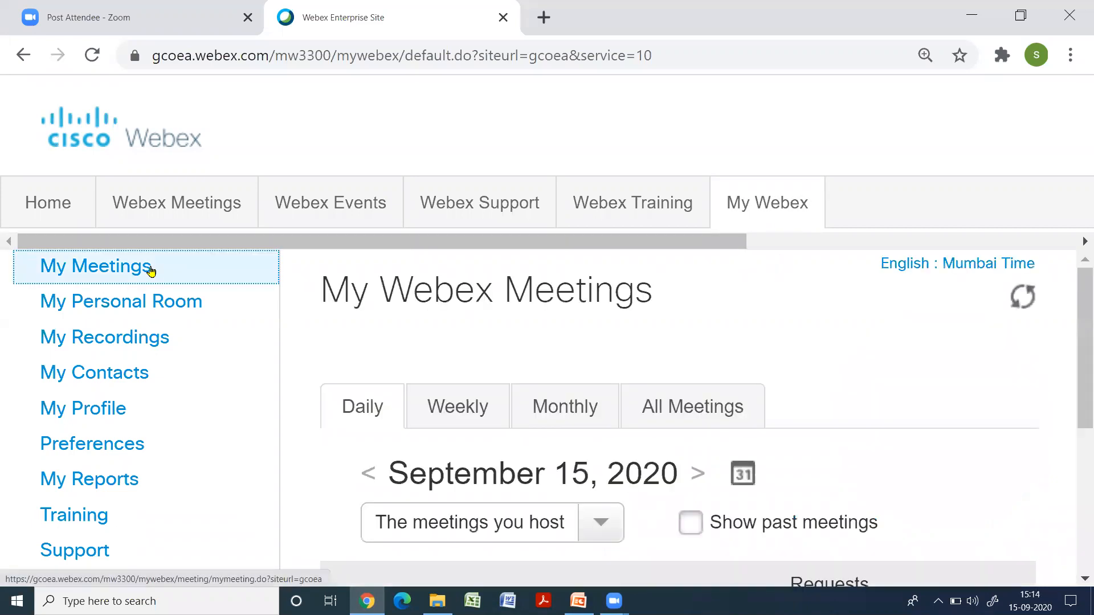
scroll(741, 409, down, 2)
click(748, 371)
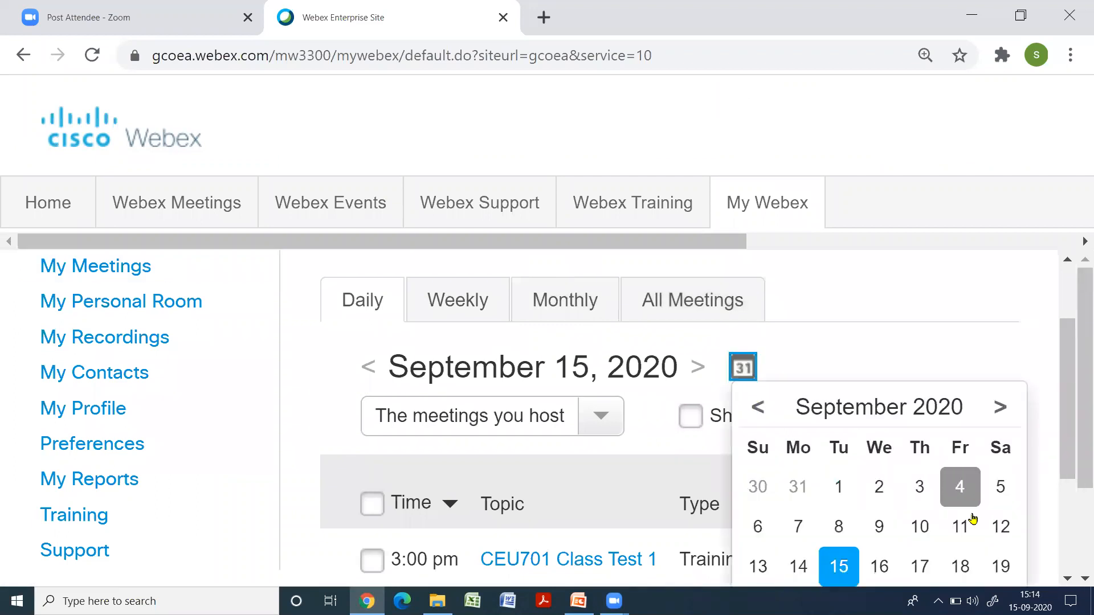
click(960, 525)
scroll(797, 342, down, 2)
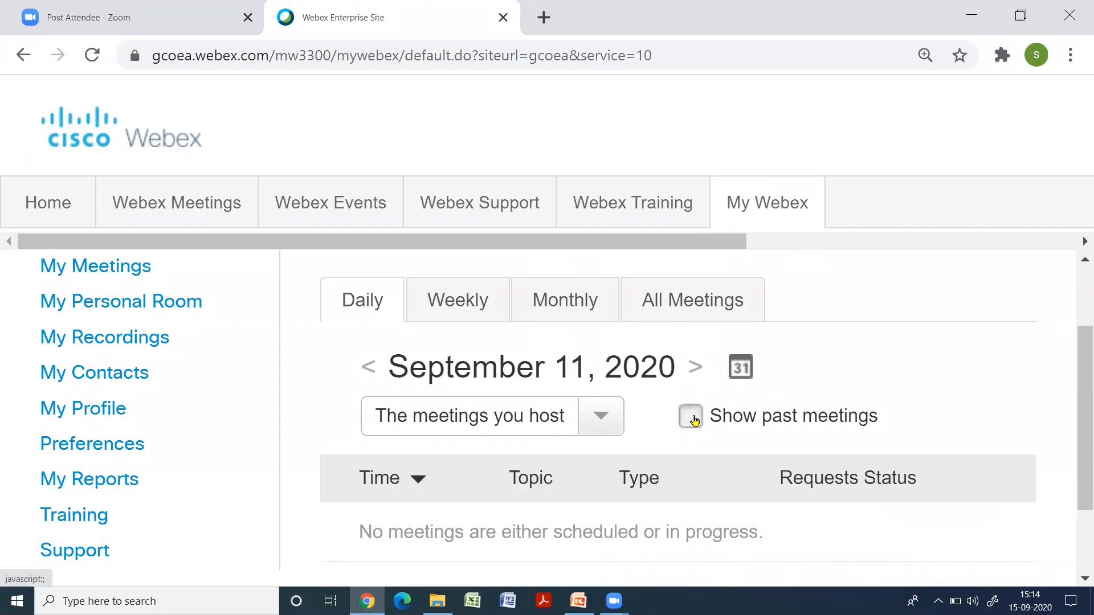
click(800, 424)
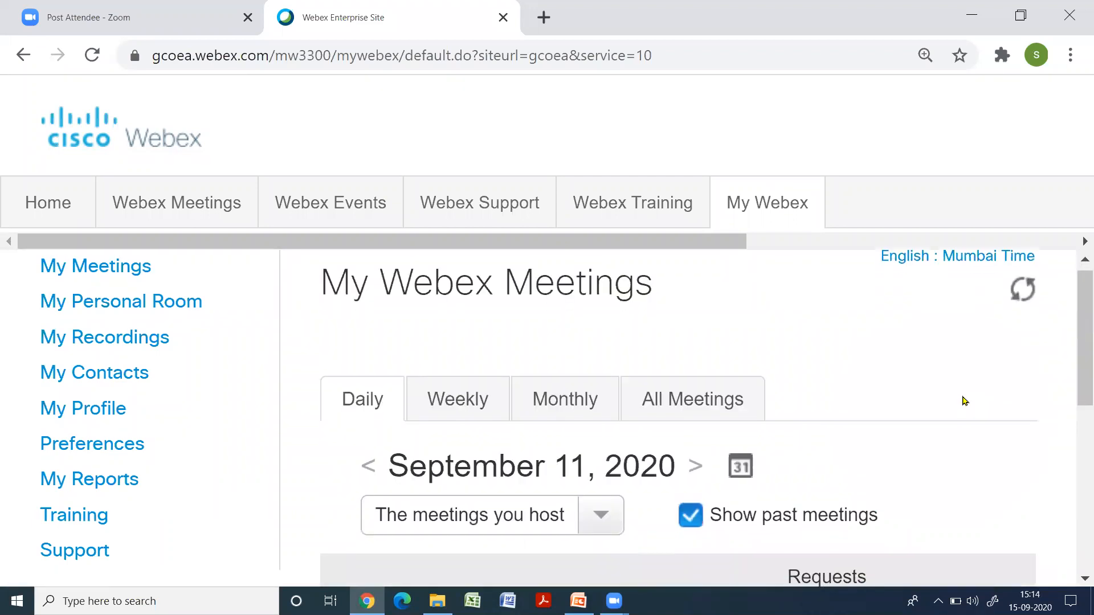
scroll(961, 401, down, 3)
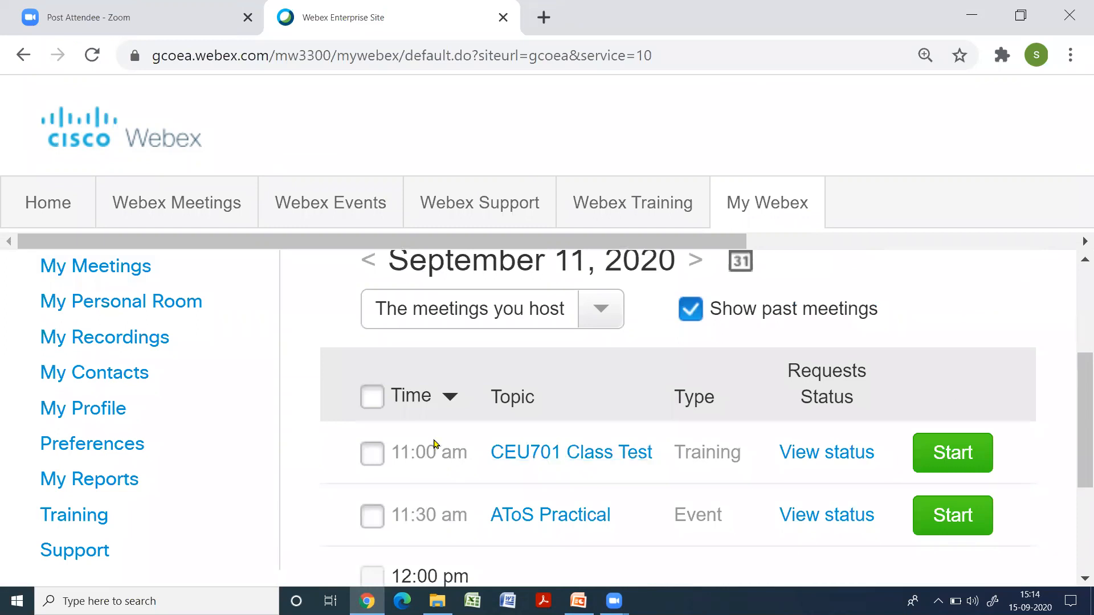
Open the past CEU701 Class Test session's details and view the submitted tests in the score report of Class Test 1
click(571, 456)
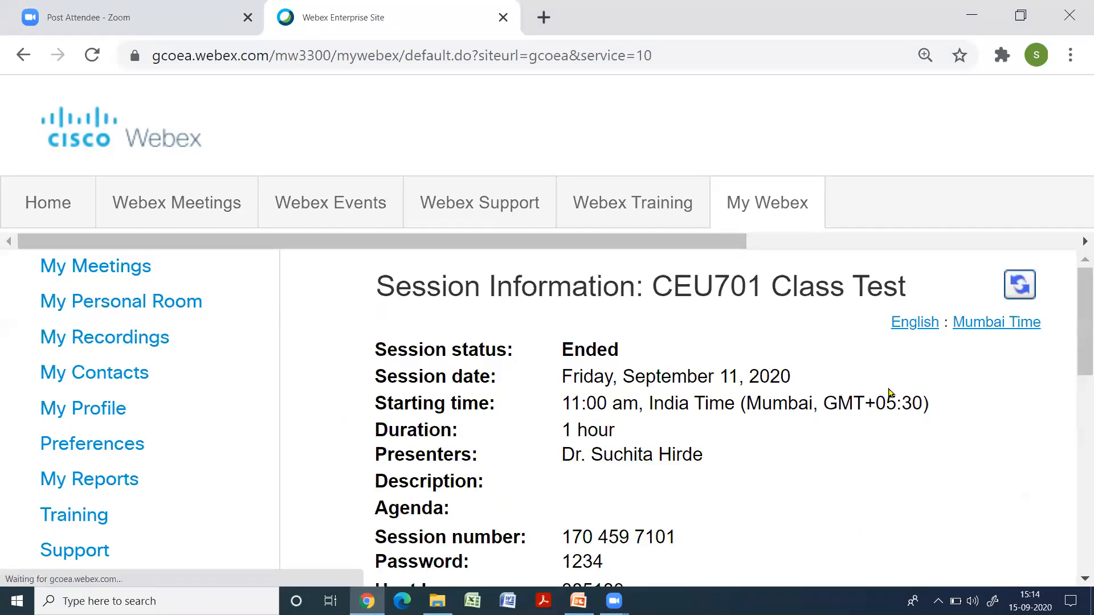
scroll(803, 419, down, 2)
scroll(798, 420, up, 2)
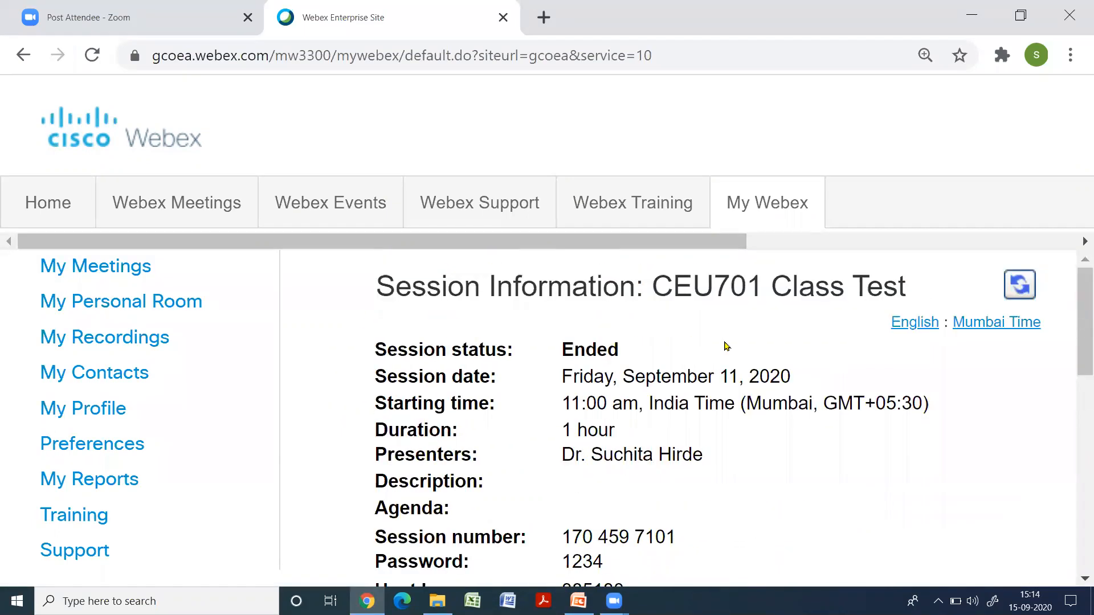
scroll(703, 427, down, 8)
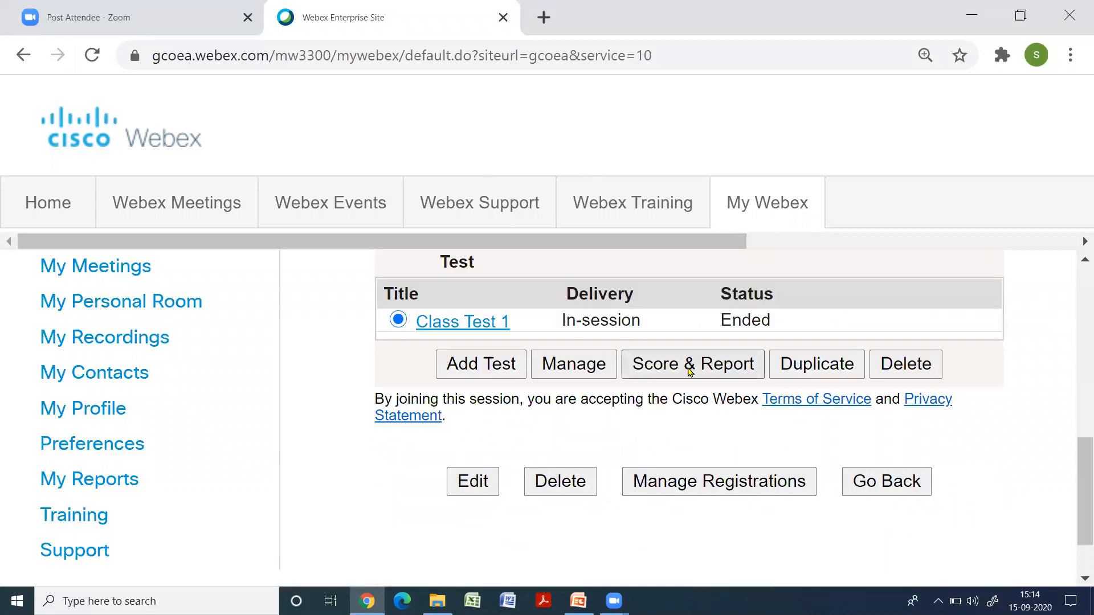
click(691, 370)
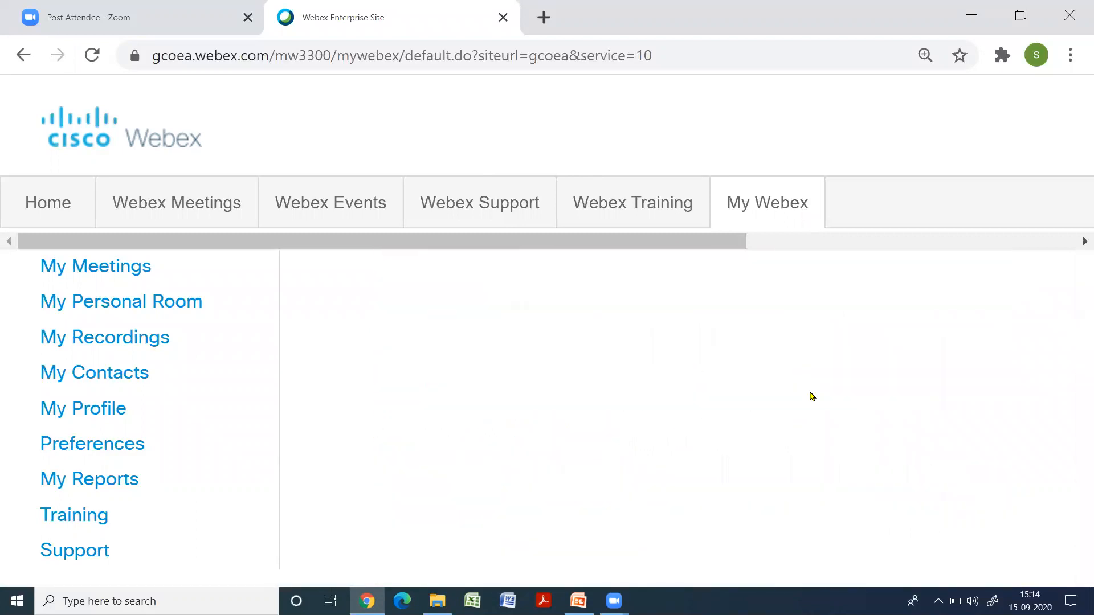
scroll(591, 427, down, 2)
scroll(590, 425, up, 2)
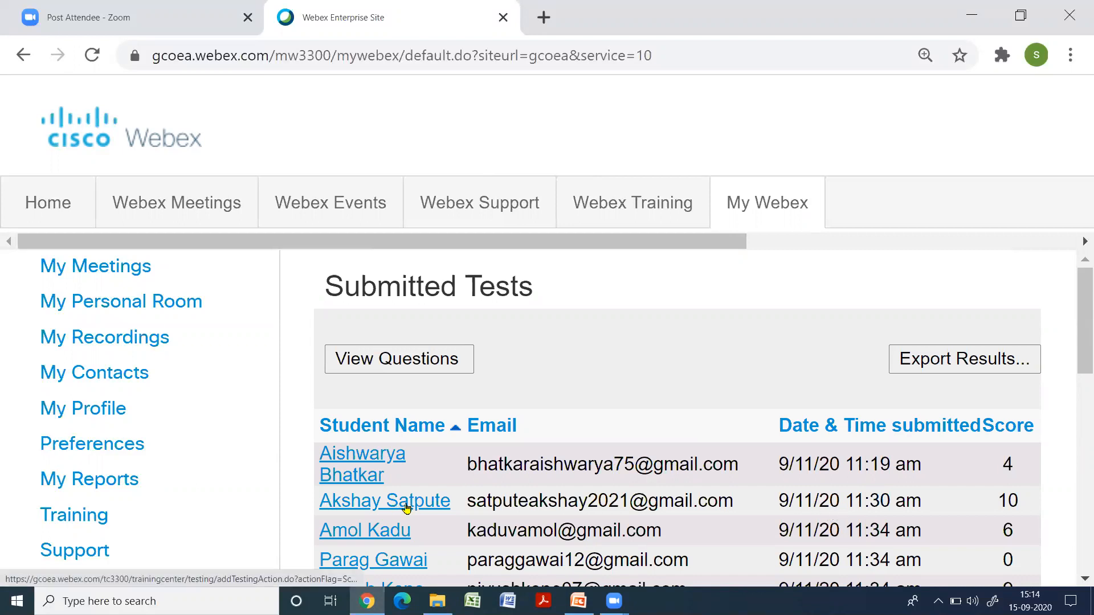
Examine the second listed student's scored answers and overall comments, and return to the list of submitted tests
click(408, 507)
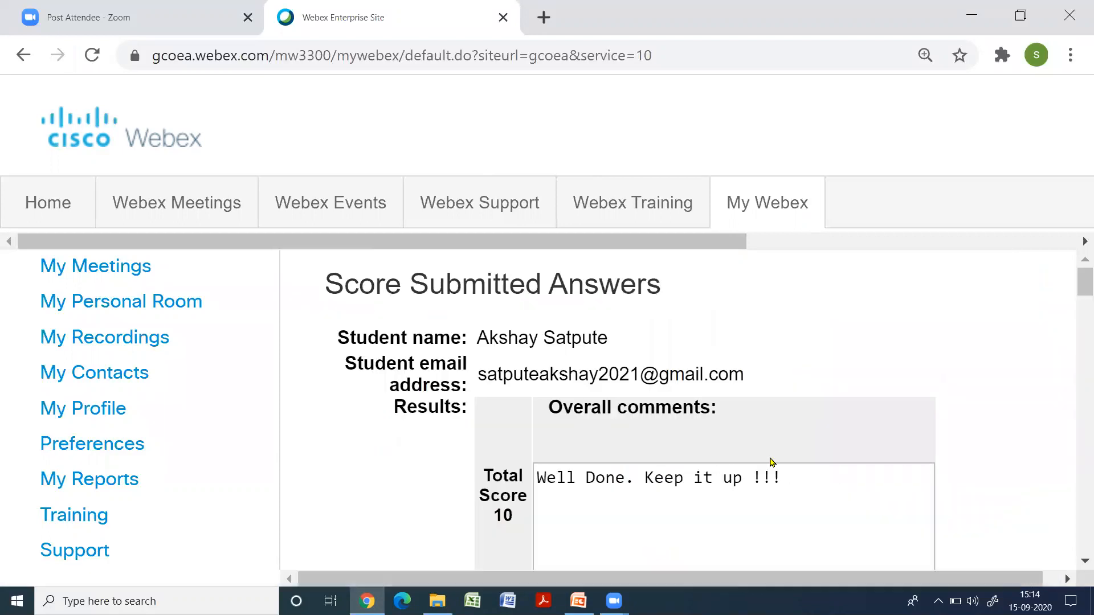
scroll(773, 458, down, 7)
scroll(778, 459, down, 15)
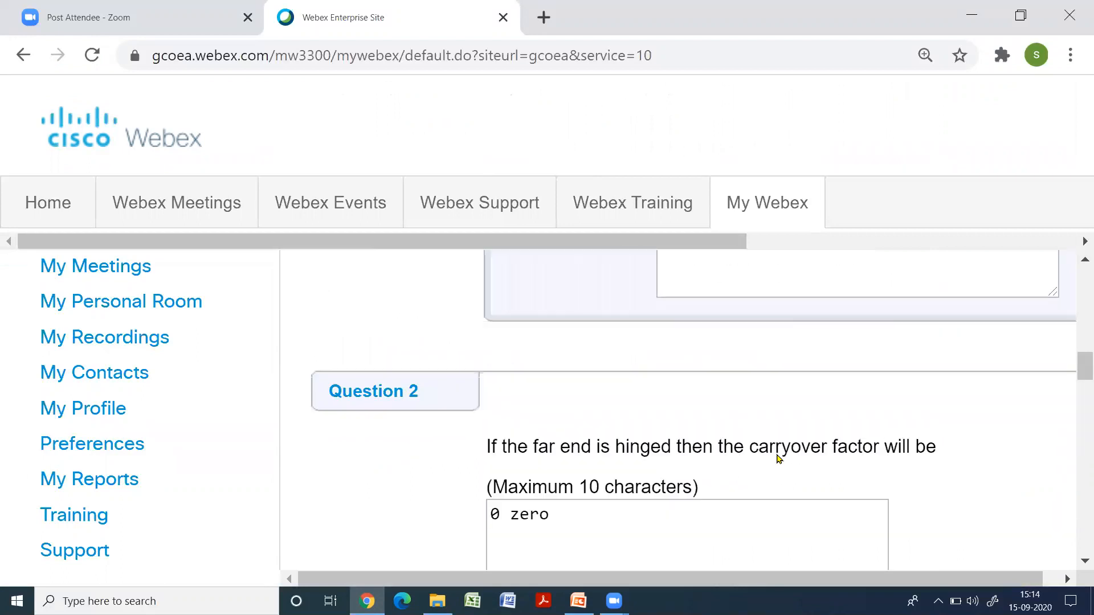
scroll(781, 458, down, 4)
scroll(779, 452, up, 18)
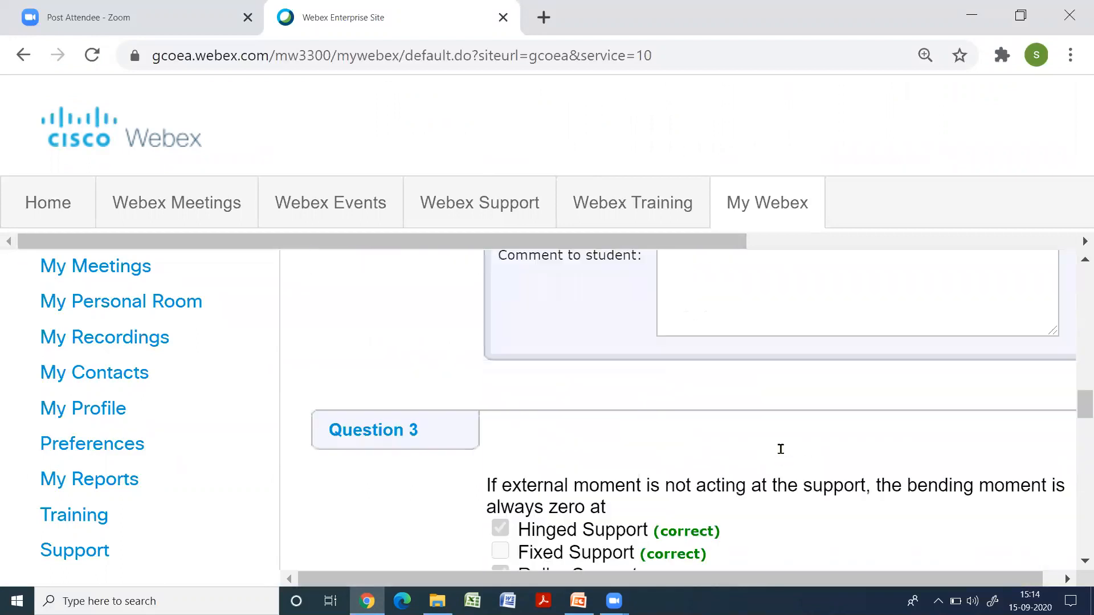
scroll(781, 450, up, 5)
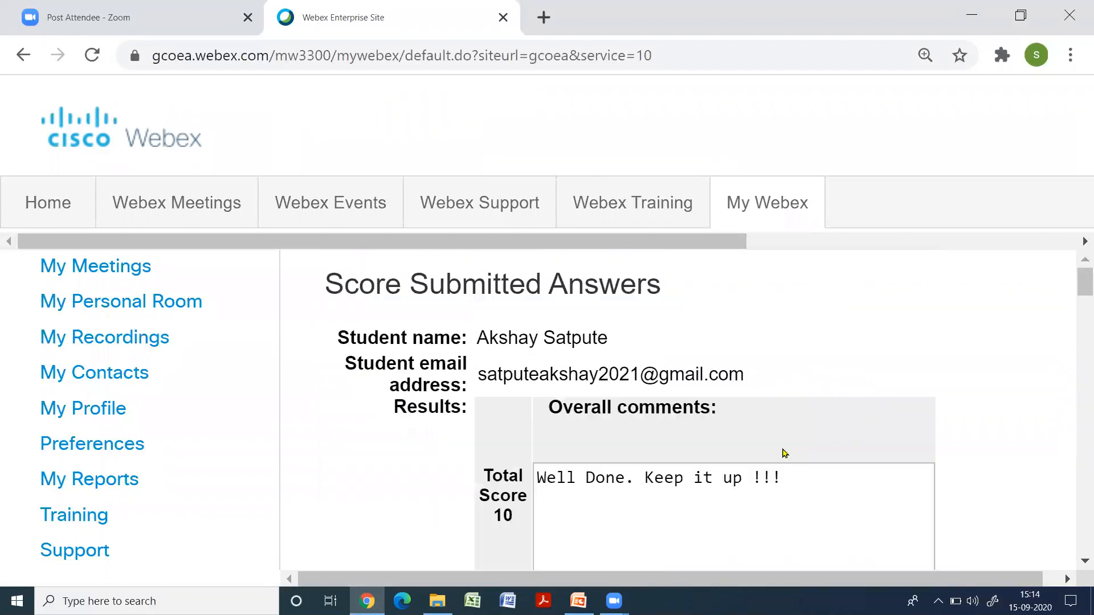
scroll(782, 453, down, 7)
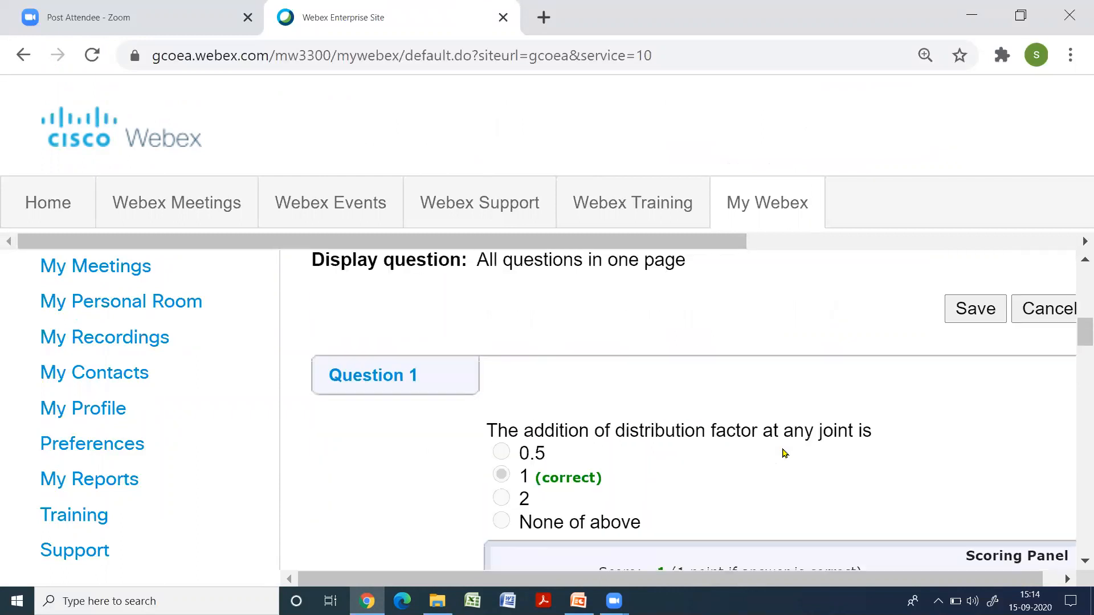
scroll(782, 453, up, 2)
scroll(782, 453, down, 7)
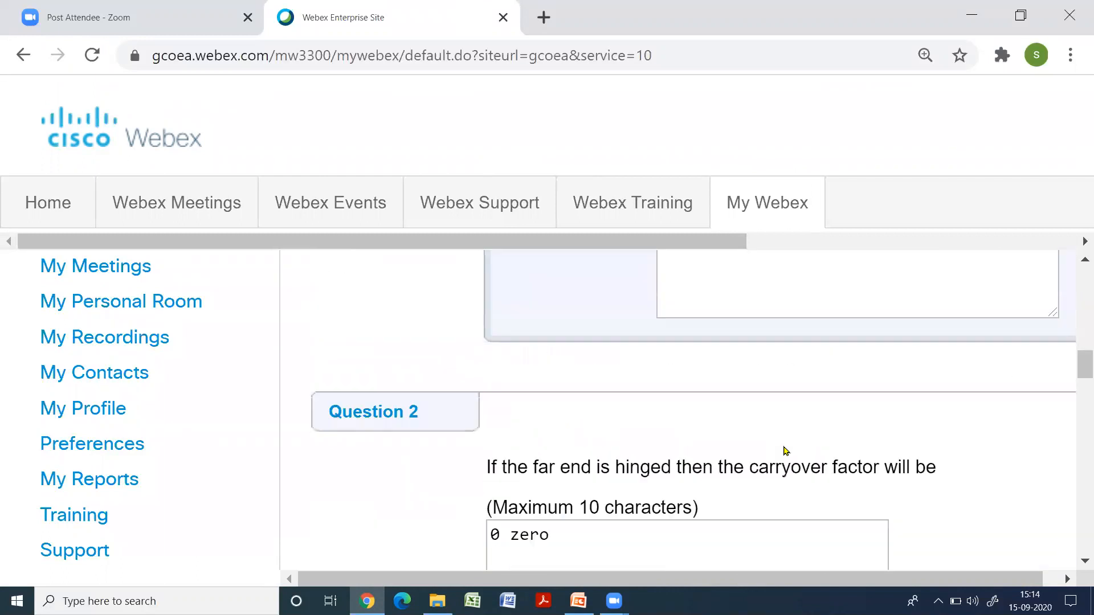
scroll(784, 451, up, 5)
scroll(786, 450, up, 8)
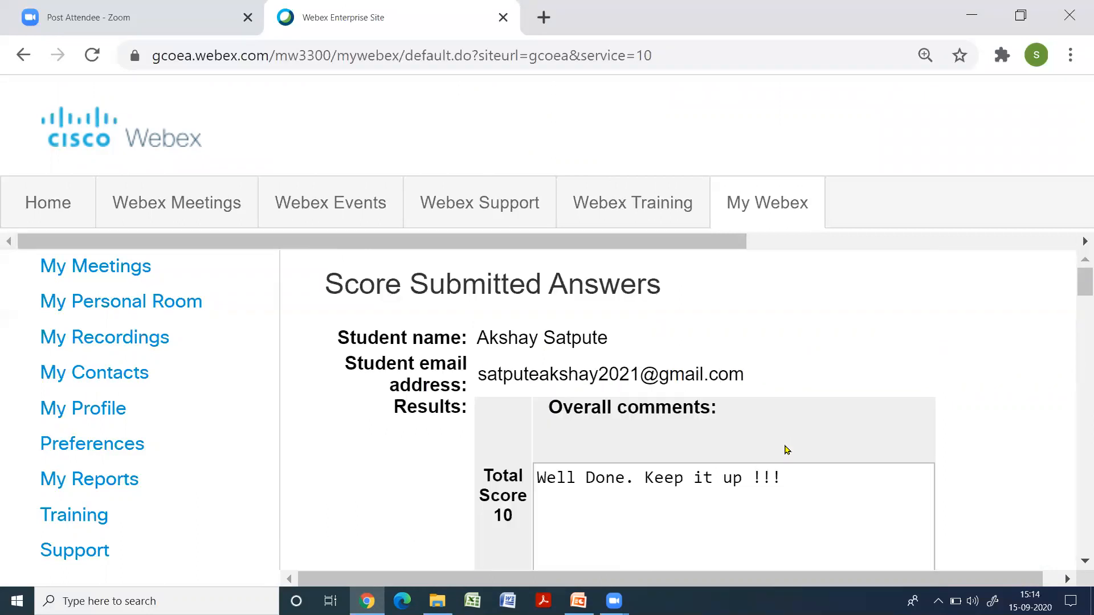
scroll(786, 450, down, 6)
scroll(786, 450, down, 6)
scroll(784, 445, up, 9)
click(23, 54)
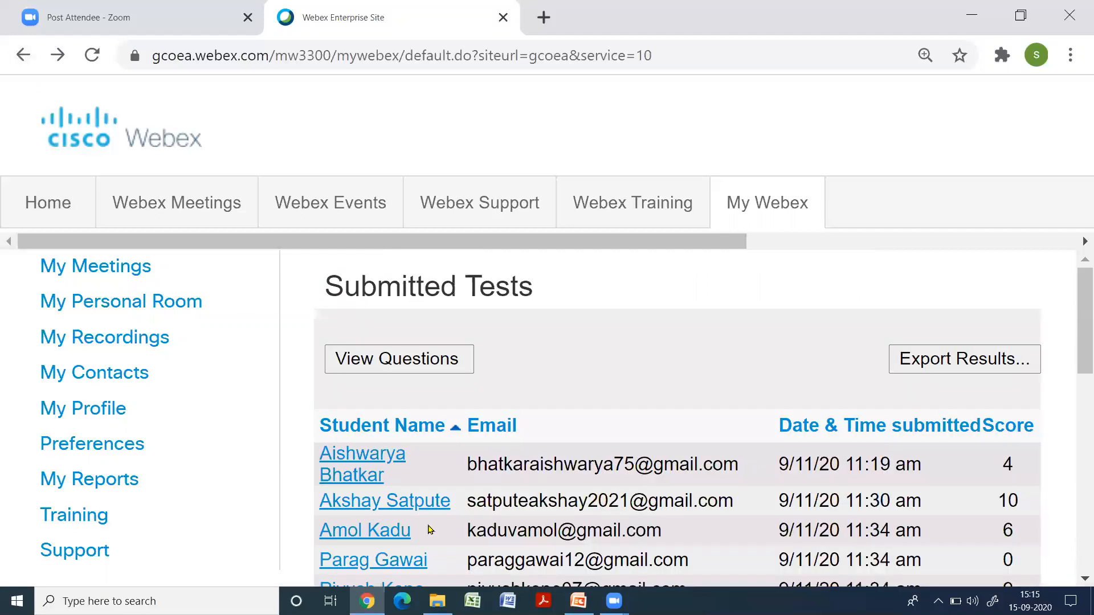